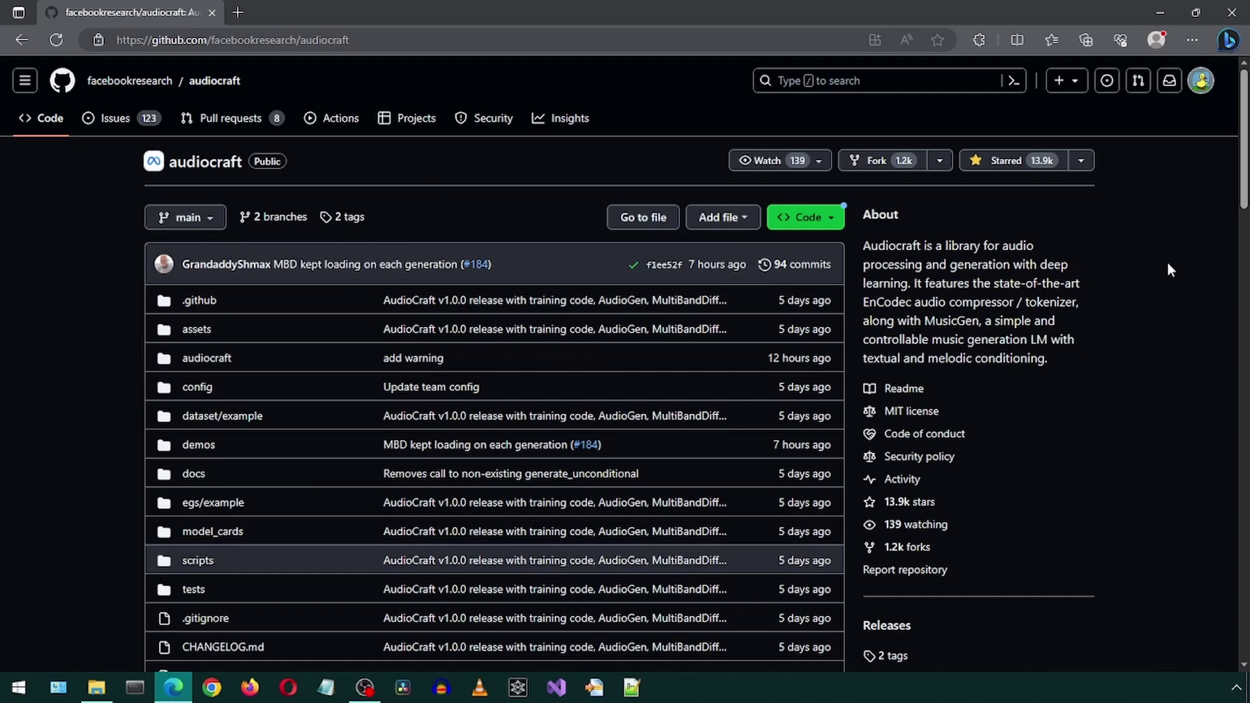
Step: Open install.bat from the install\audiocraft folder in Notepad++ to view its conda and pip commands
{"action": "key", "text": "alt+Tab"}
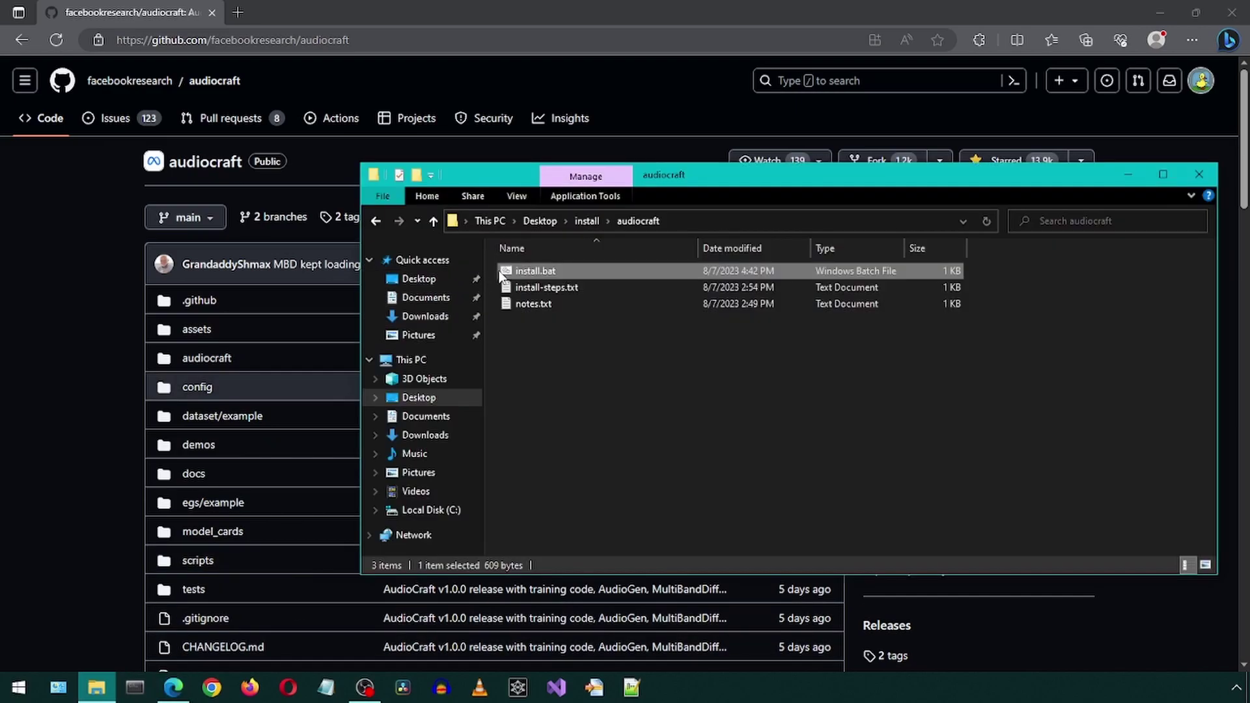
{"action": "right_click", "coordinate": [506, 272]}
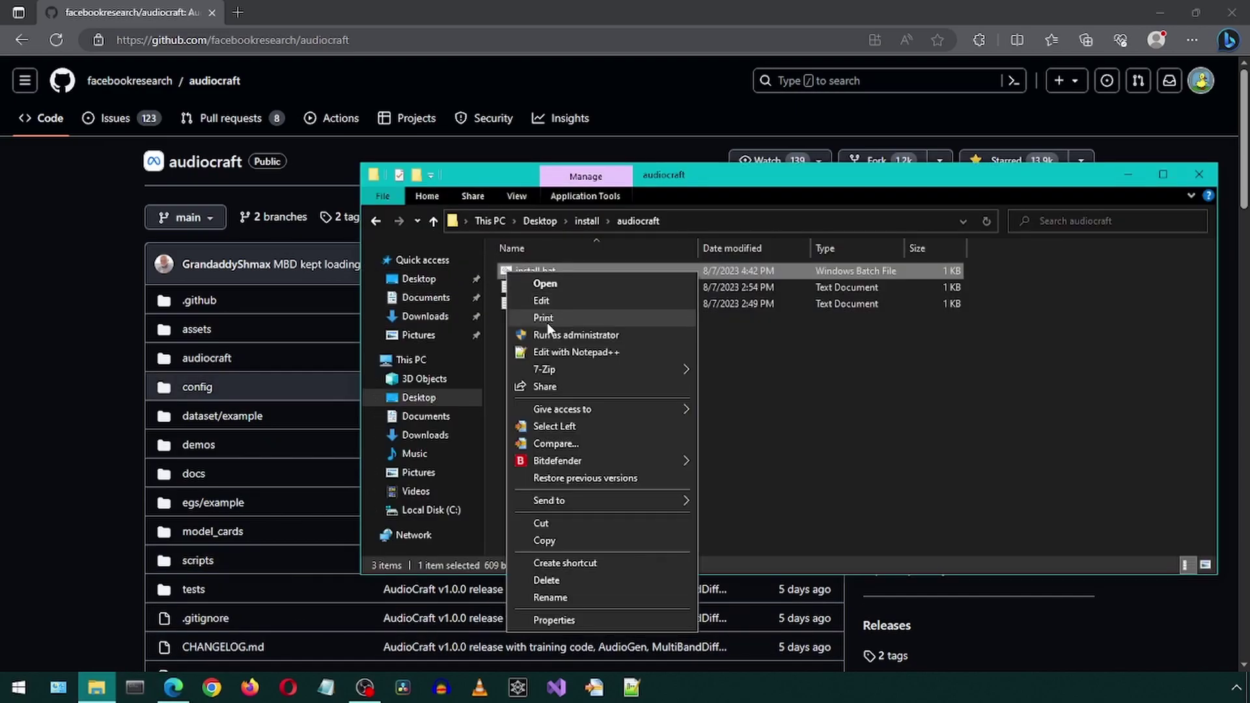
{"action": "left_click", "coordinate": [554, 348]}
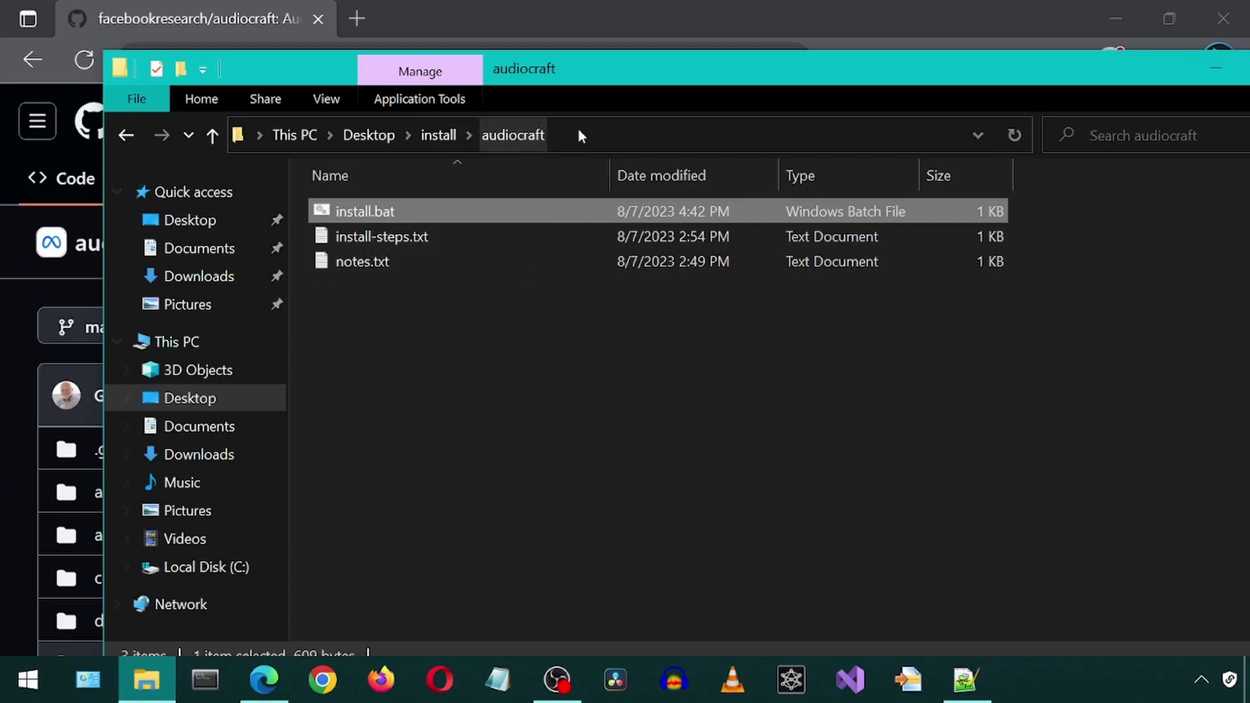
Step: Copy the current folder's full path from the File Explorer address bar
{"action": "left_click", "coordinate": [578, 130]}
{"action": "right_click", "coordinate": [417, 145]}
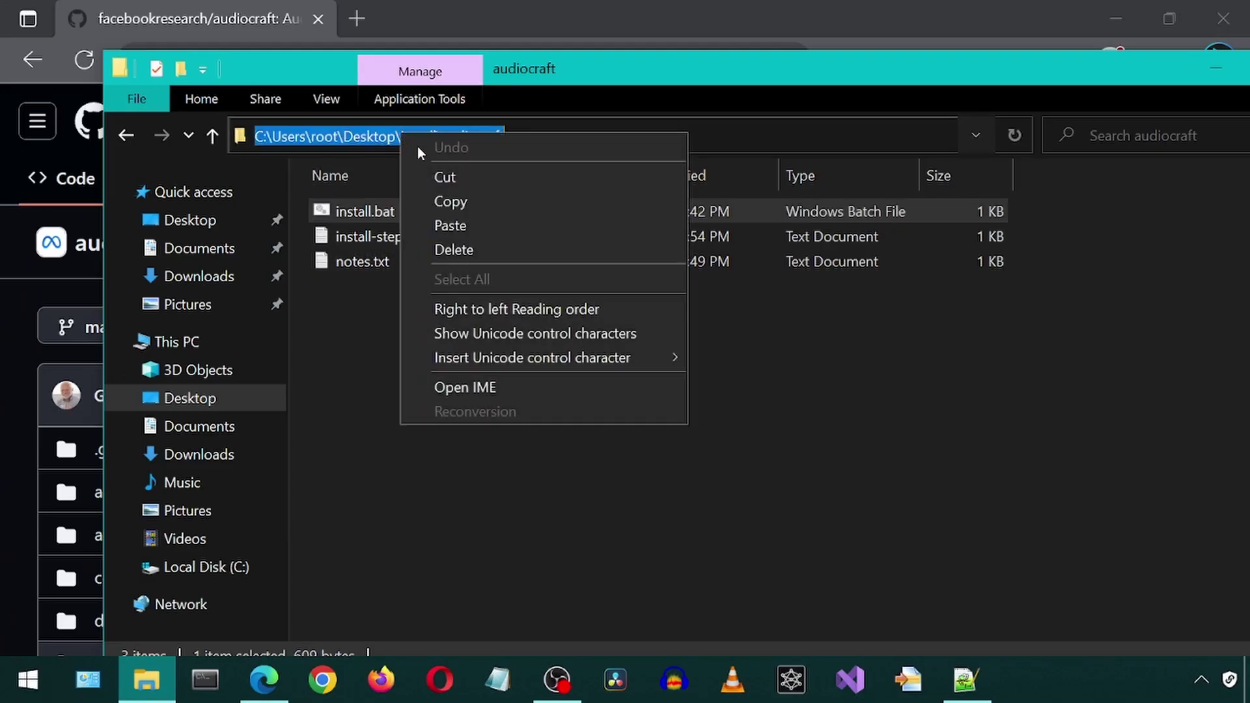
{"action": "left_click", "coordinate": [448, 201]}
Step: In Anaconda Prompt, cd to the copied folder path and run the install script
{"action": "left_click", "coordinate": [203, 680]}
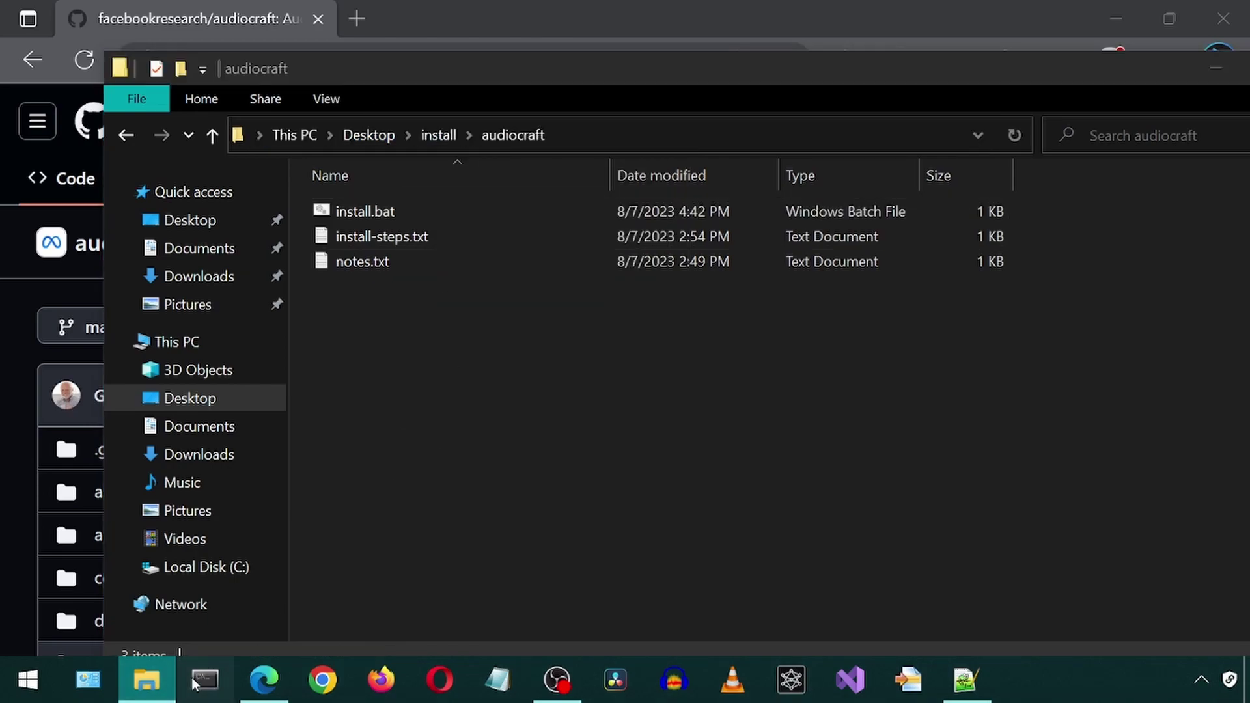
{"action": "left_click_drag", "start_coordinate": [412, 109], "coordinate": [396, 45]}
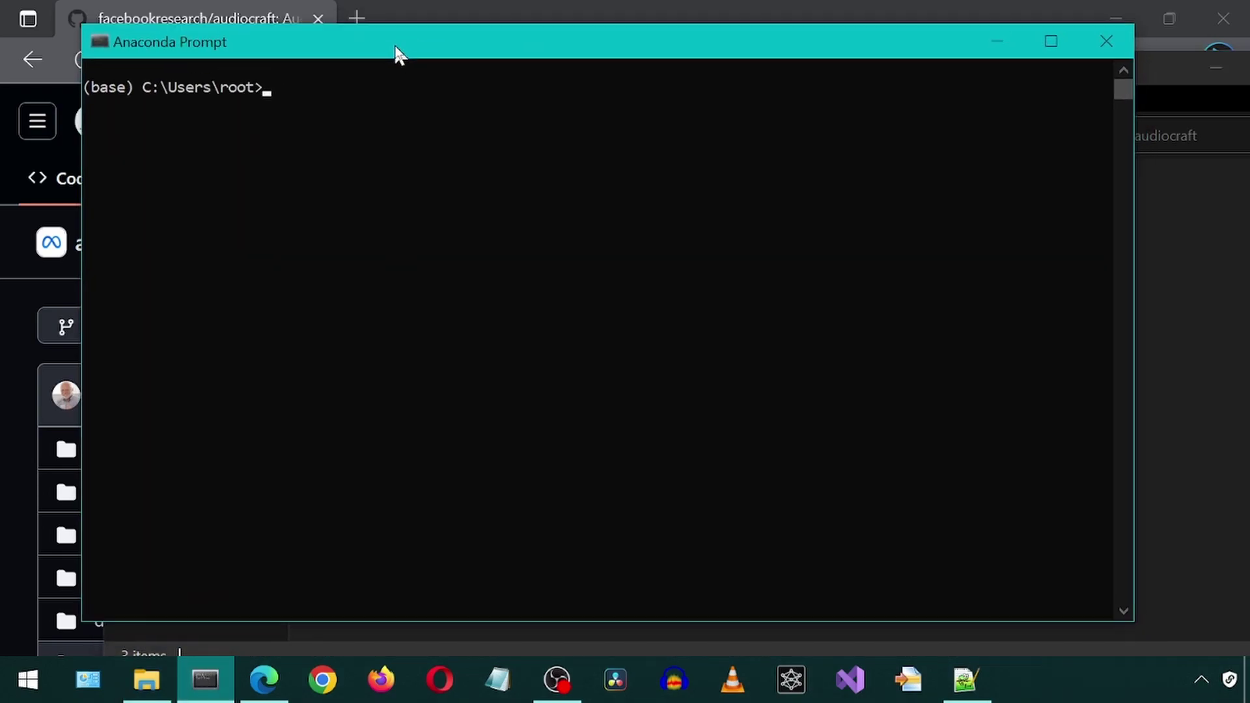
{"action": "type", "text": "cd"}
{"action": "key", "text": "ctrl+v"}
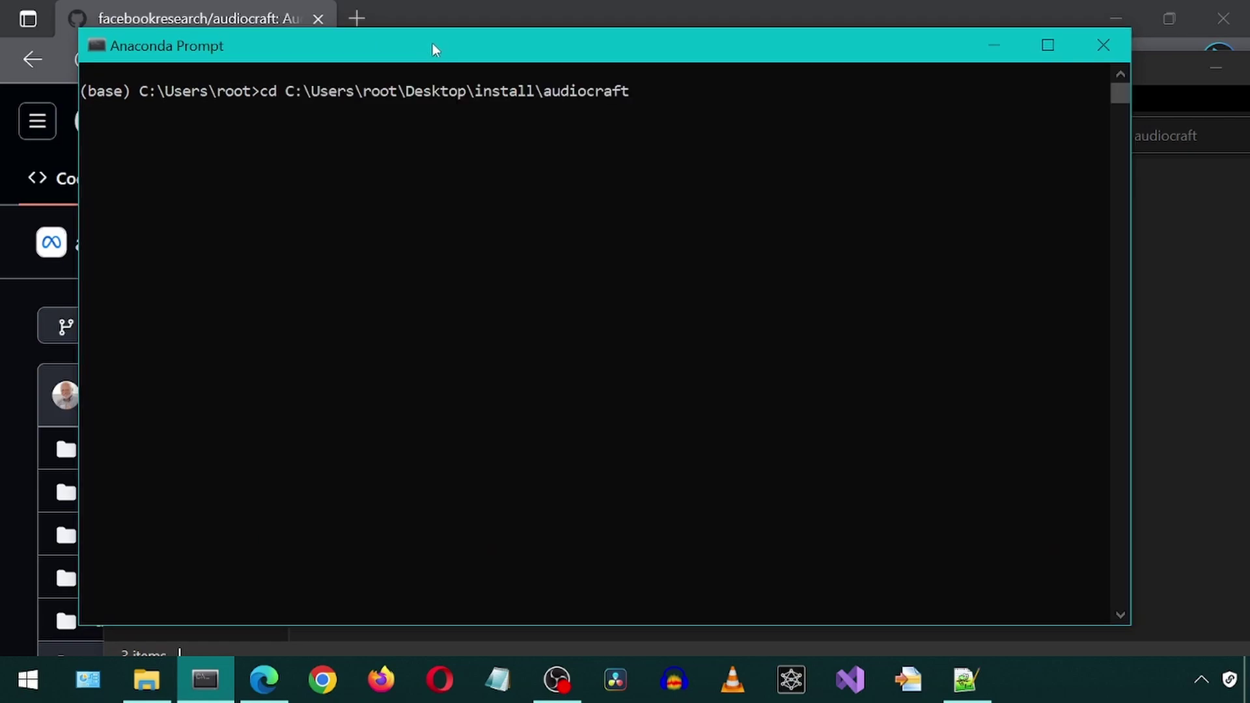
{"action": "key", "text": "Return"}
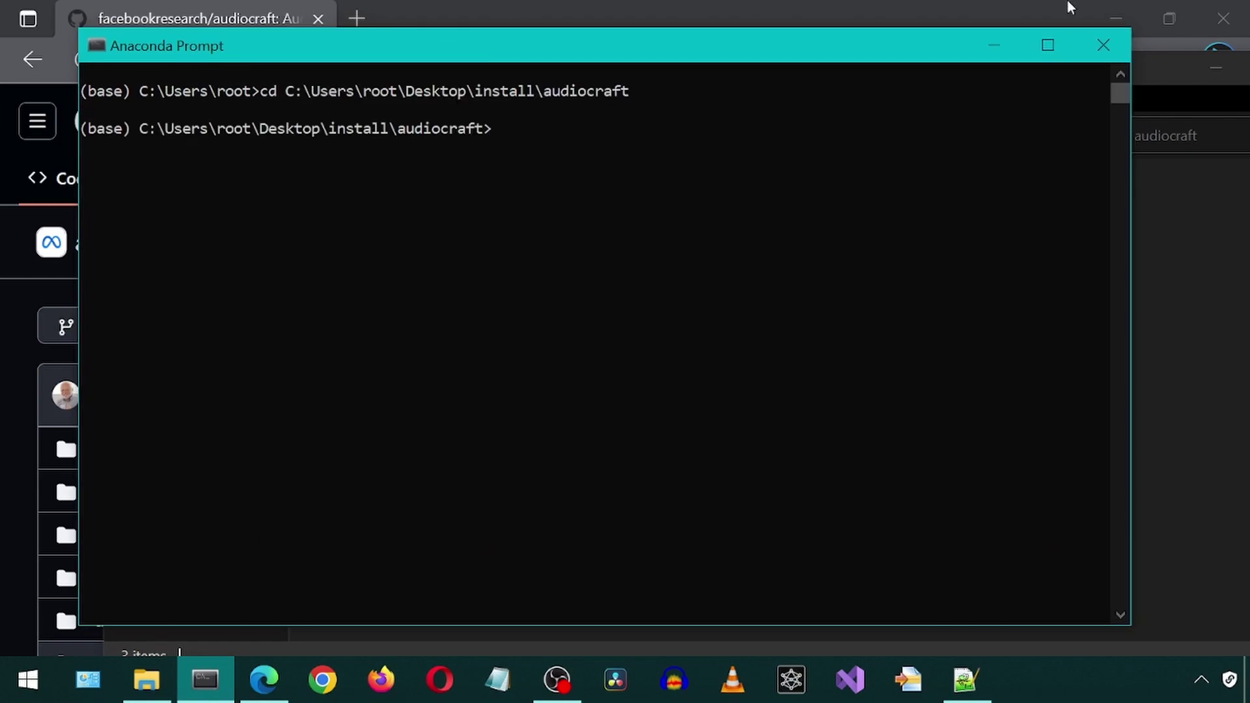
{"action": "type", "text": "install"}
{"action": "key", "text": "Return"}
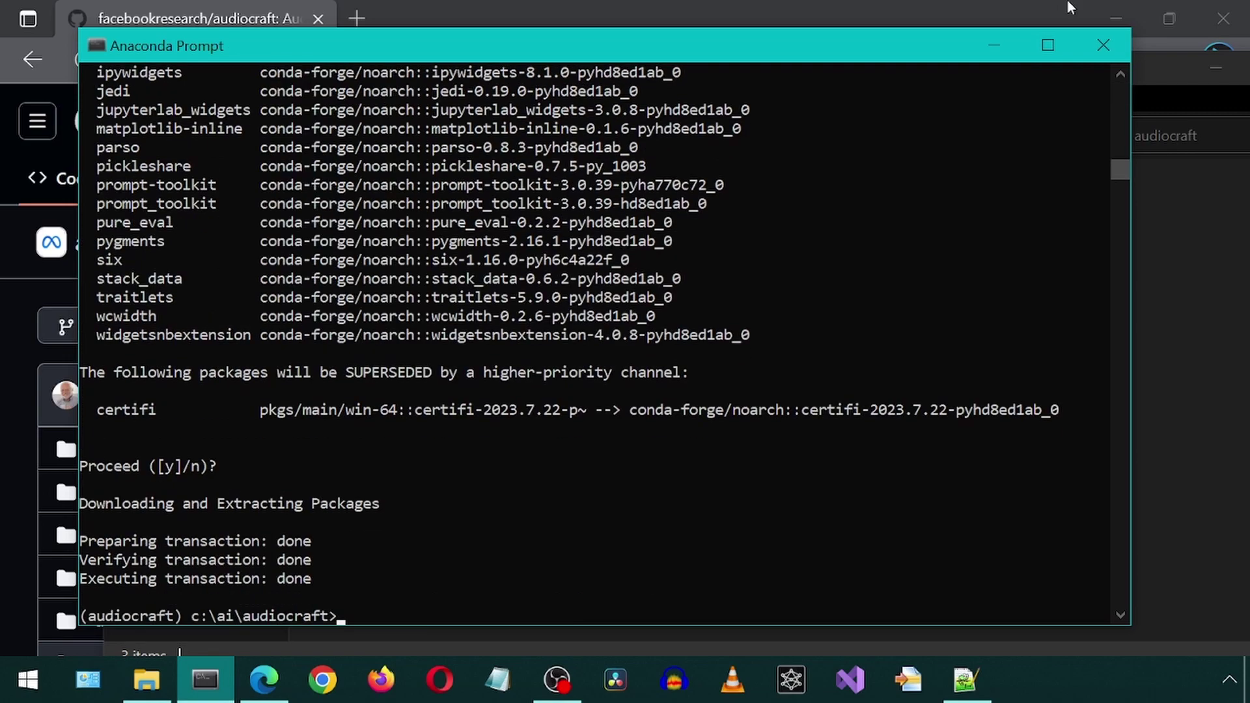
Step: In File Explorer, navigate to C:\ai\audiocraft\demos
{"action": "left_click", "coordinate": [152, 687]}
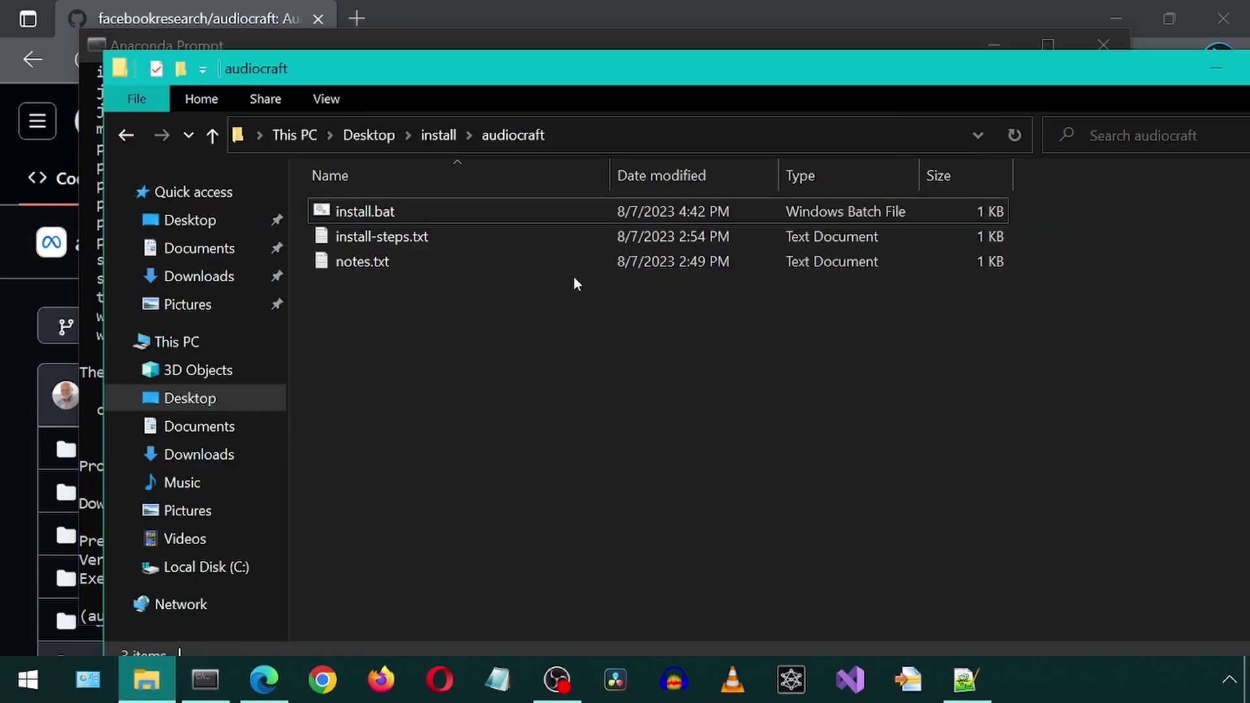
{"action": "left_click", "coordinate": [206, 572]}
{"action": "double_click", "coordinate": [342, 261]}
{"action": "double_click", "coordinate": [331, 209]}
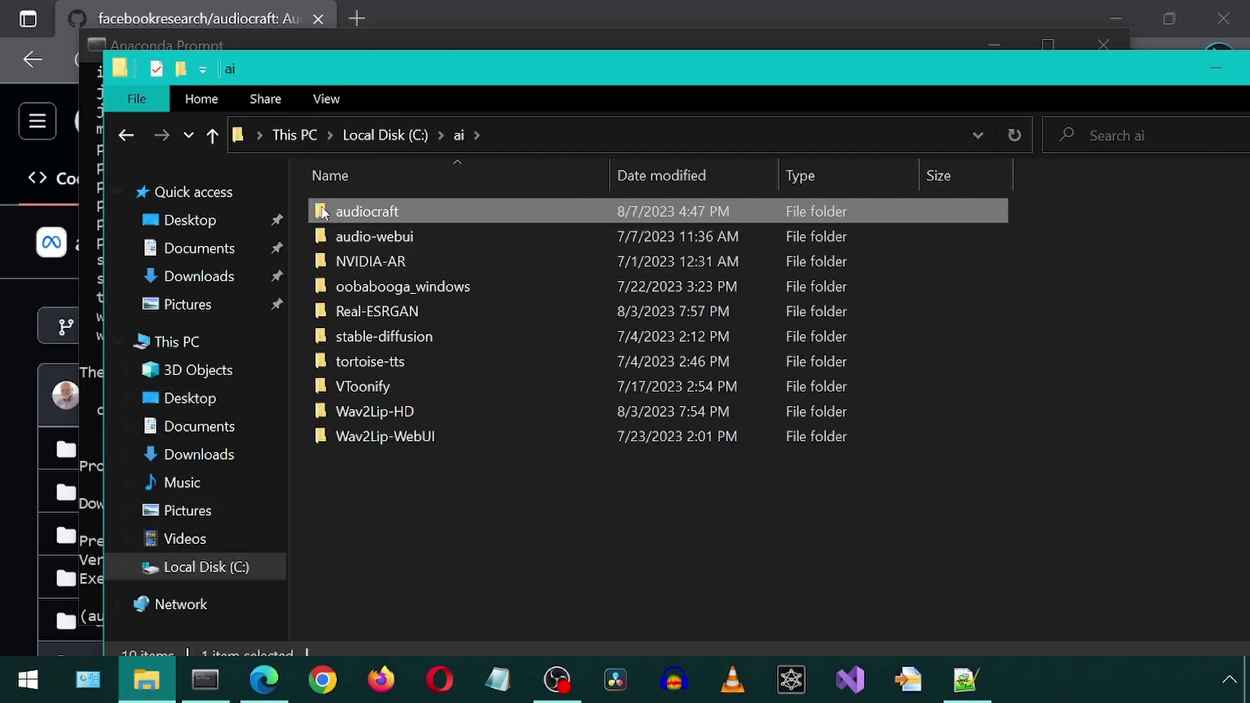
{"action": "double_click", "coordinate": [327, 361]}
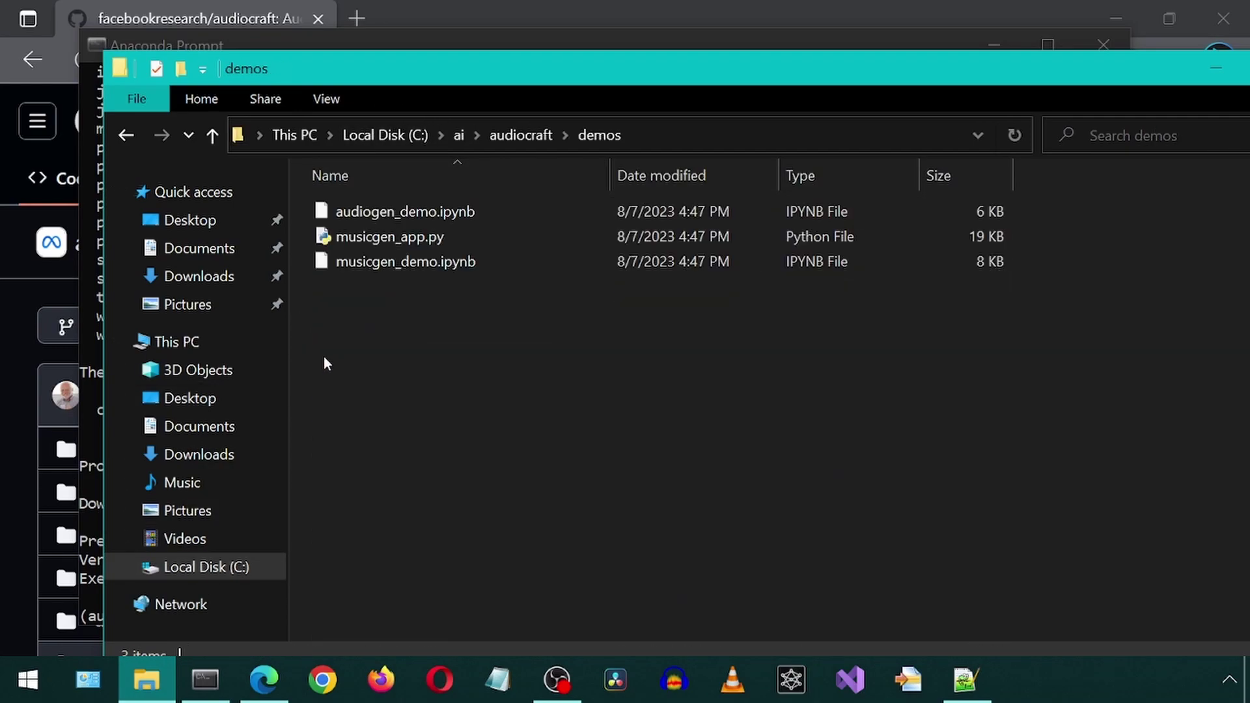
Step: Copy the full file name musicgen_app.py via rename mode
{"action": "left_click", "coordinate": [389, 239]}
{"action": "left_click", "coordinate": [449, 243]}
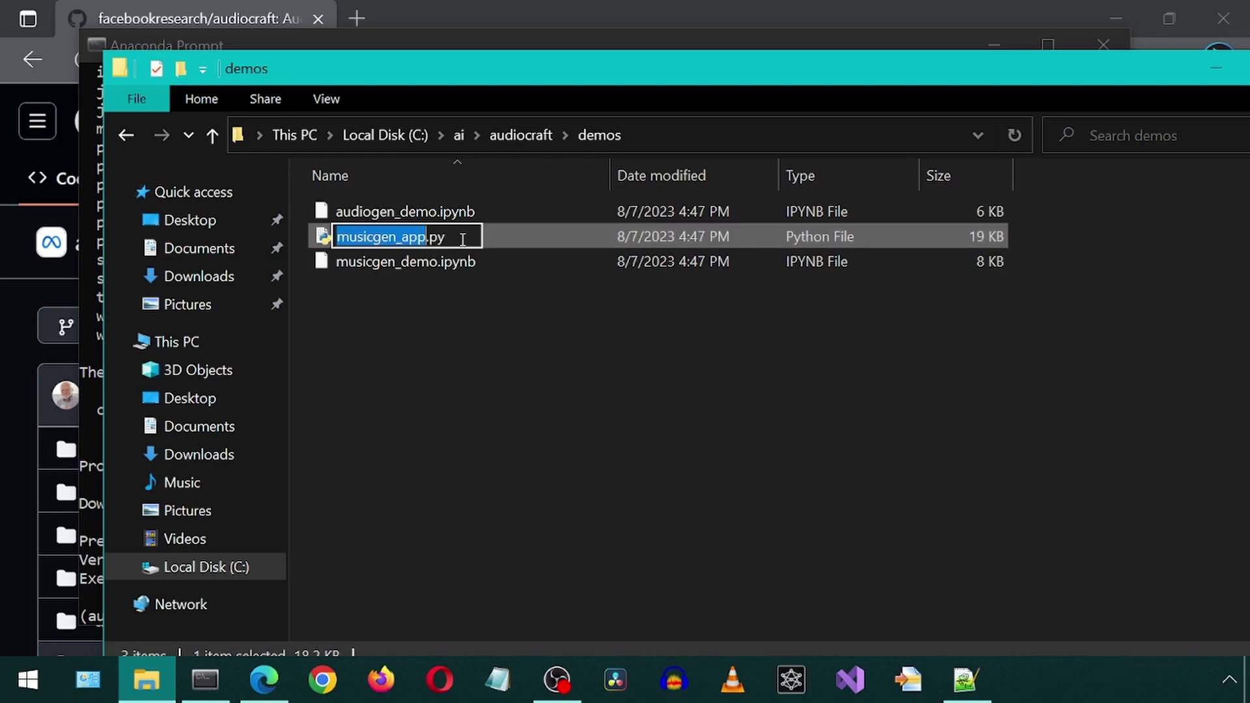
{"action": "key", "text": "ctrl+a"}
{"action": "right_click", "coordinate": [368, 238]}
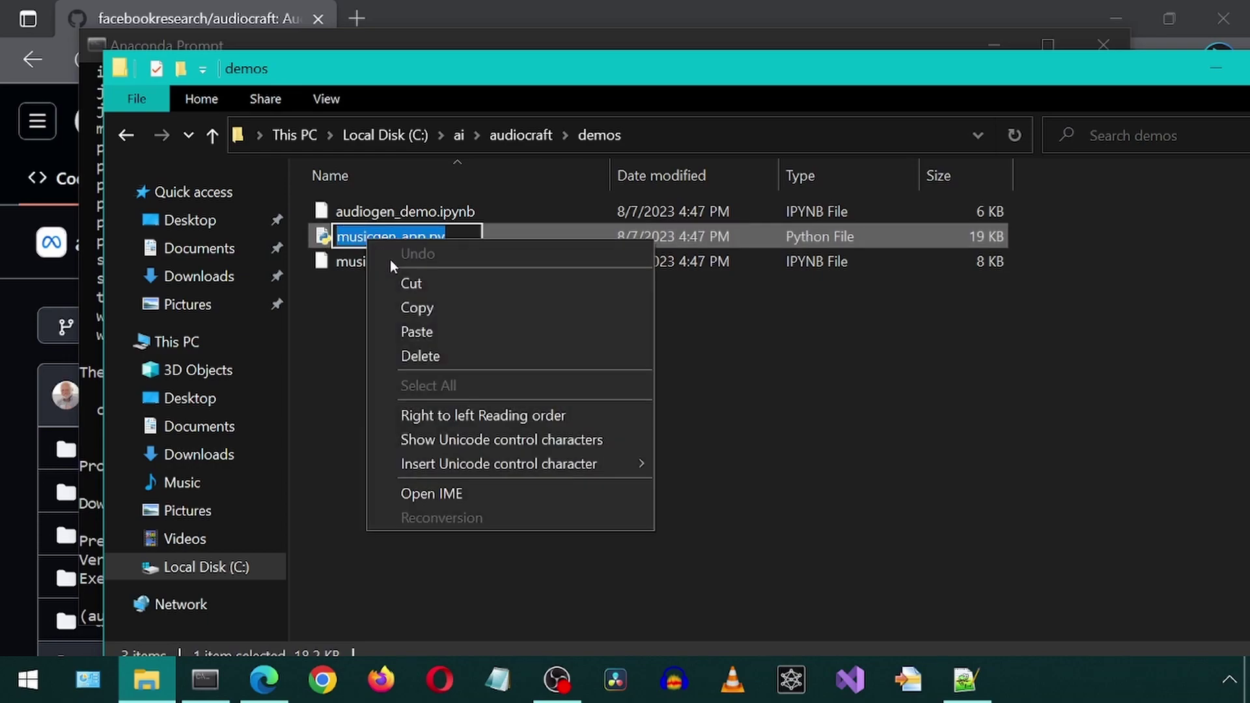
{"action": "left_click", "coordinate": [419, 307]}
{"action": "left_click", "coordinate": [203, 680]}
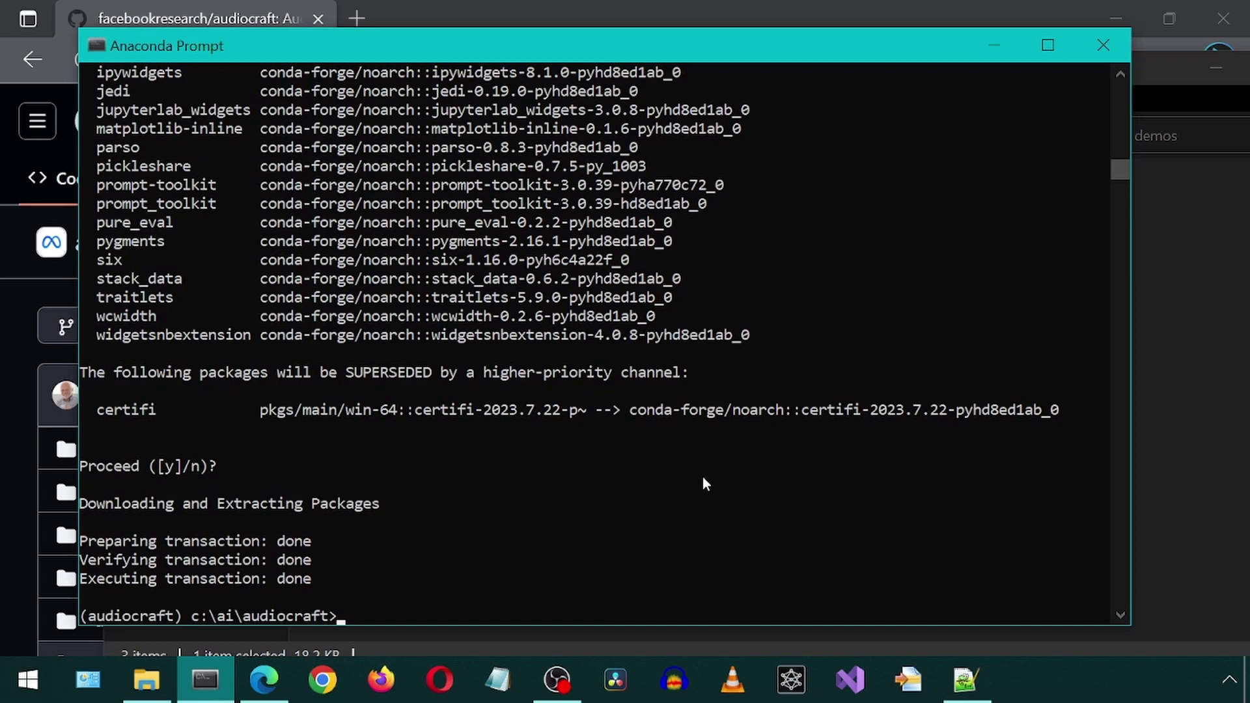
{"action": "type", "text": "python demos/"}
{"action": "key", "text": "ctrl+v"}
{"action": "key", "text": "Return"}
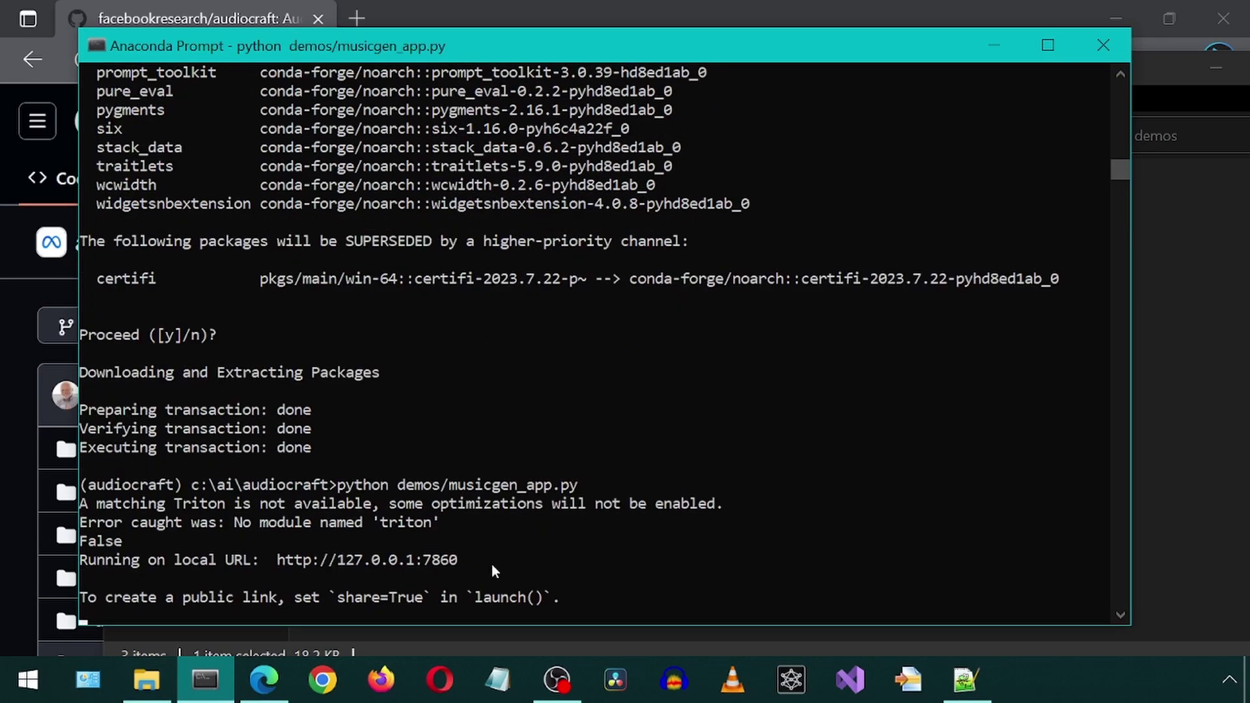
{"action": "left_click_drag", "start_coordinate": [465, 561], "coordinate": [281, 562]}
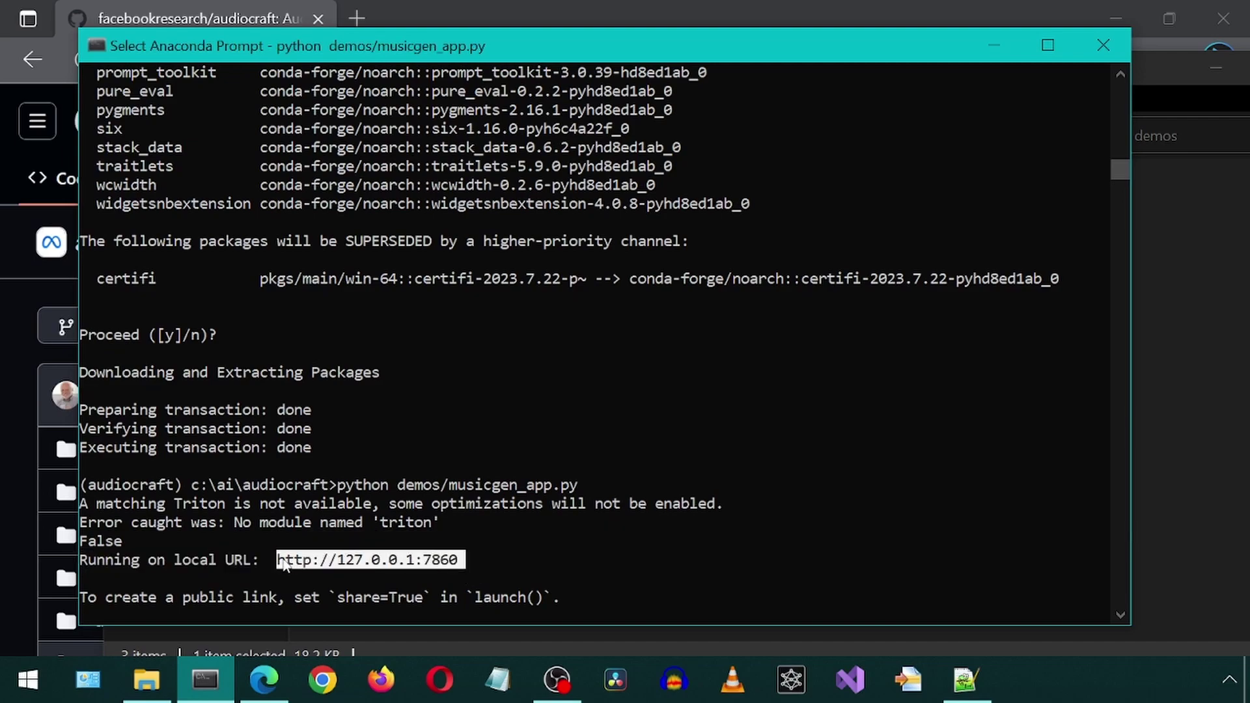
{"action": "key", "text": "ctrl+c"}
Step: Load the MusicGen page at 127.0.0.1:7860 in a new browser tab
{"action": "left_click", "coordinate": [357, 19]}
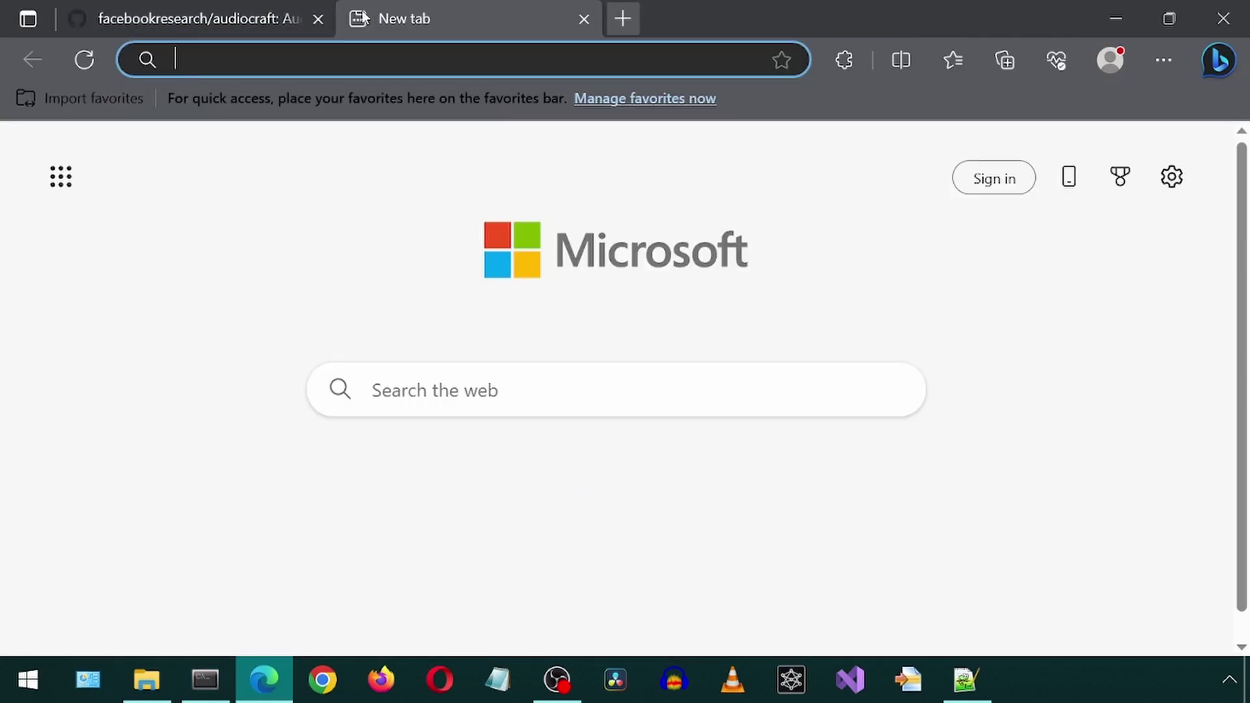
{"action": "key", "text": "ctrl+v"}
{"action": "key", "text": "Return"}
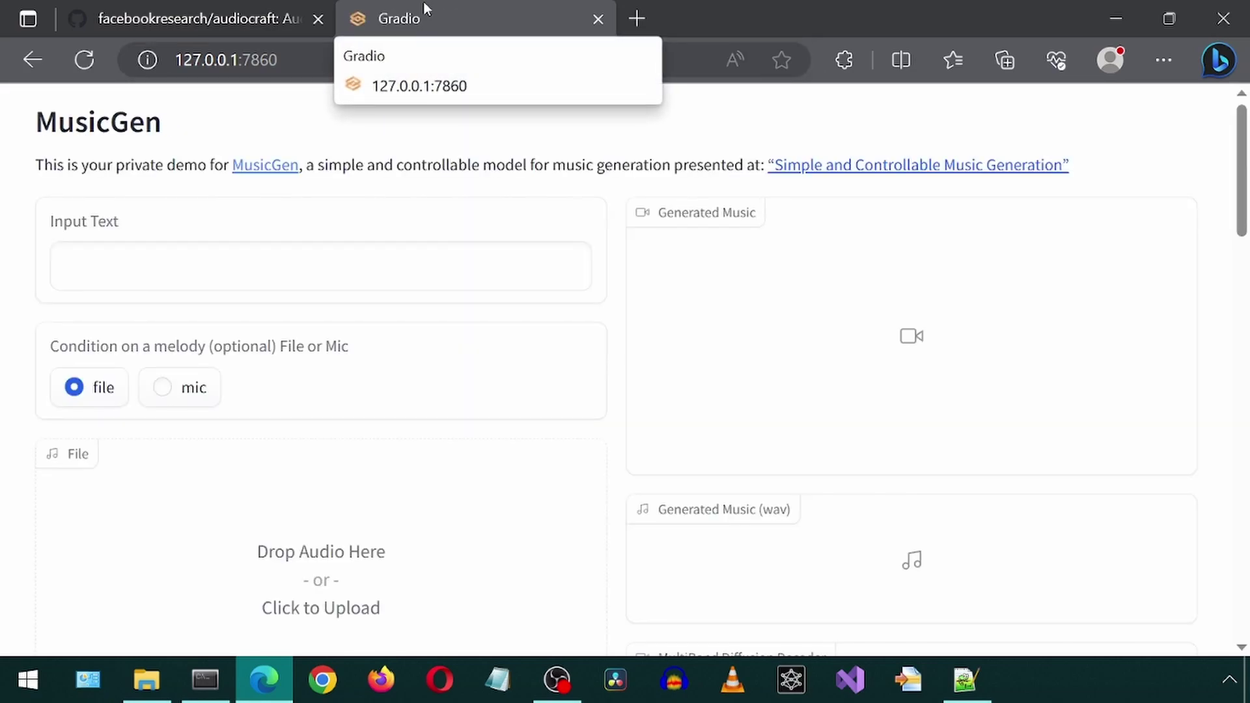
Step: Submit the prompt 'soothing elevator music' to generate a clip
{"action": "left_click", "coordinate": [451, 259]}
{"action": "type", "text": "soothi"}
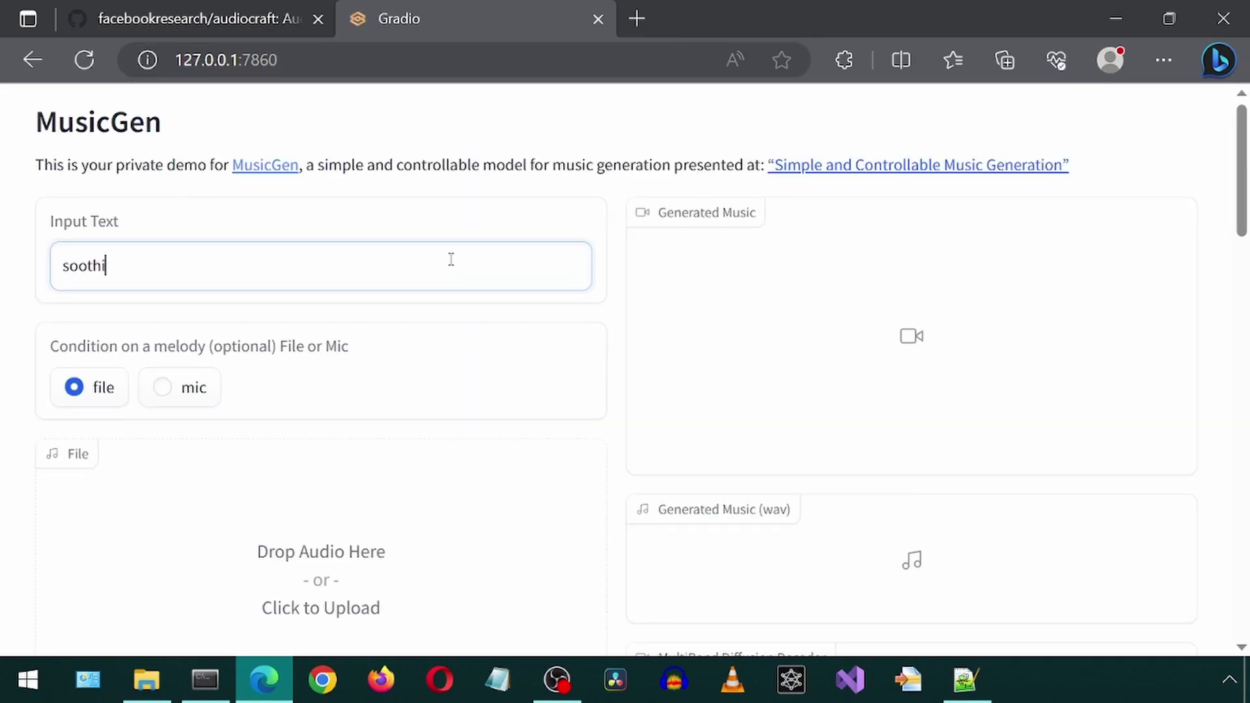
{"action": "type", "text": "ng elevator music"}
{"action": "scroll", "coordinate": [423, 280], "scroll_direction": "down", "scroll_amount": 4}
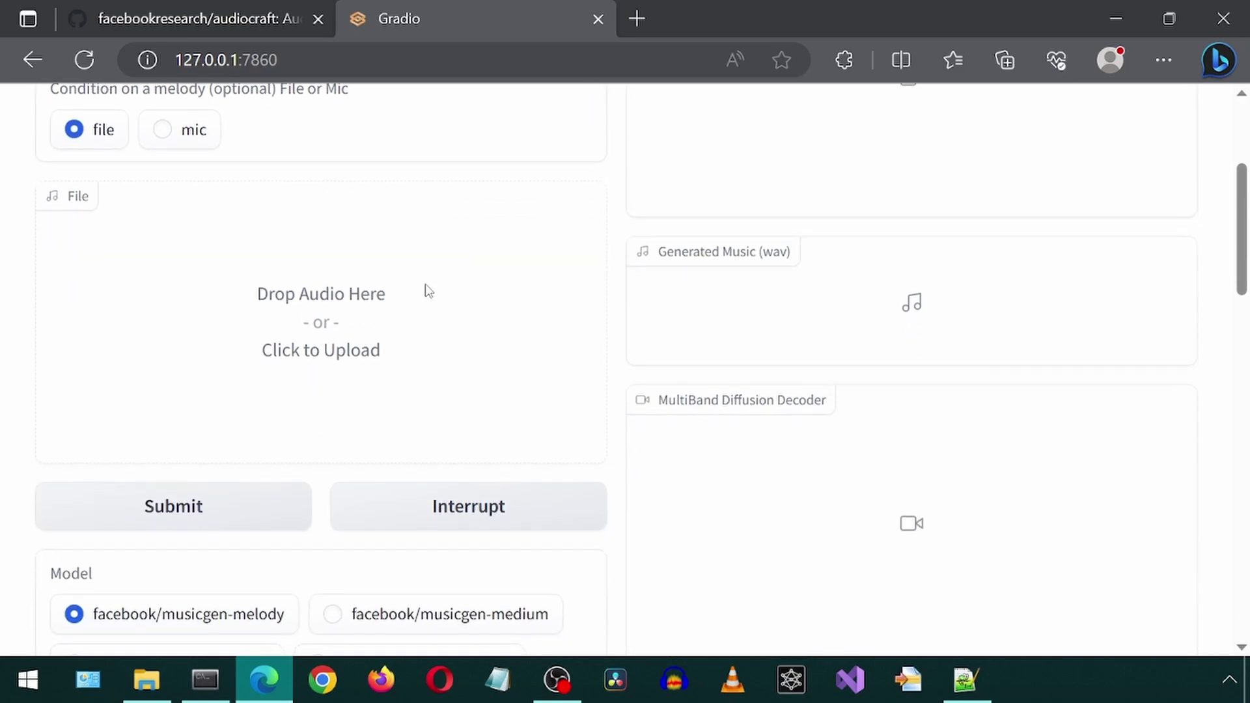
{"action": "left_click", "coordinate": [189, 513]}
{"action": "scroll", "coordinate": [459, 360], "scroll_direction": "up", "scroll_amount": 1}
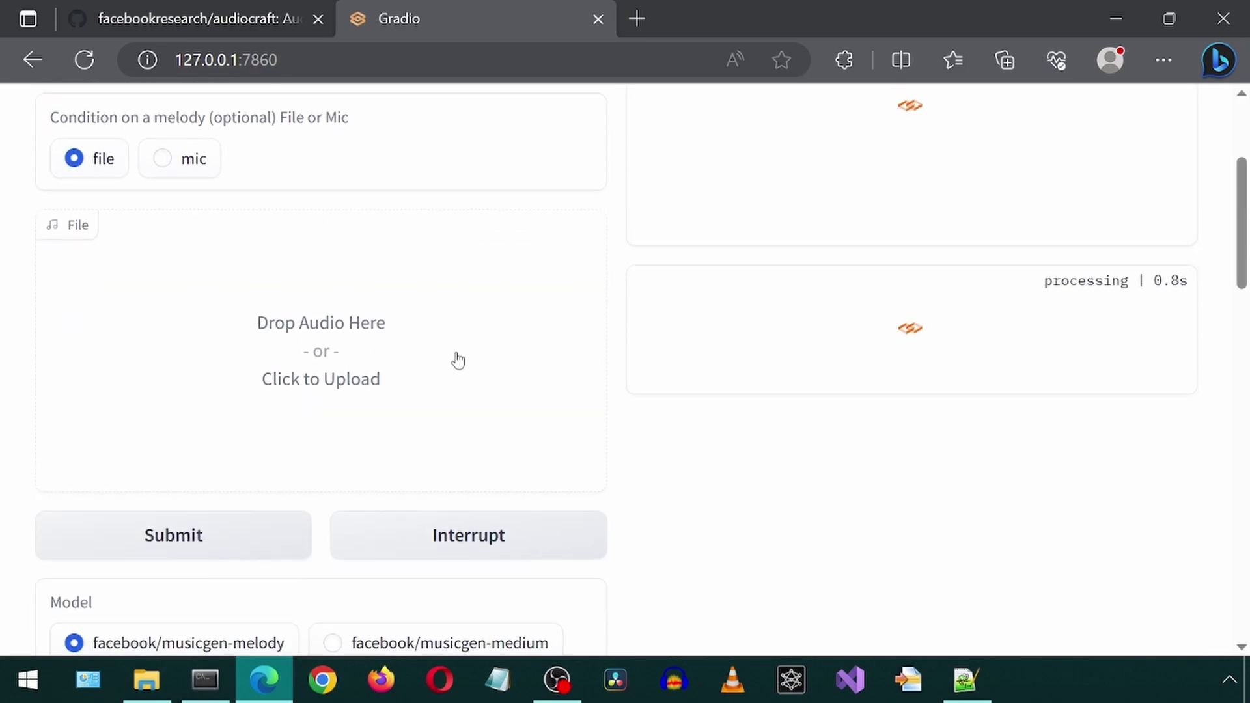
{"action": "scroll", "coordinate": [459, 360], "scroll_direction": "up", "scroll_amount": 2}
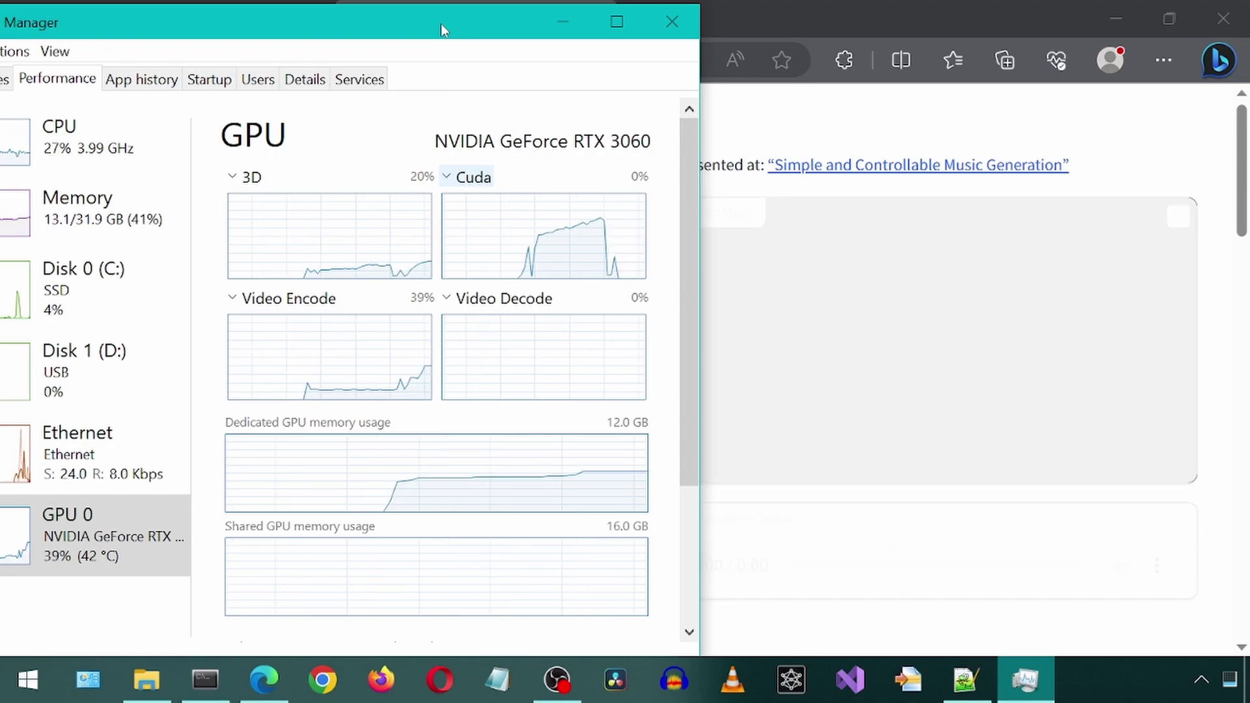
Step: Play the generated elevator-music clip through, then close the MusicGen page
{"action": "left_click", "coordinate": [563, 23]}
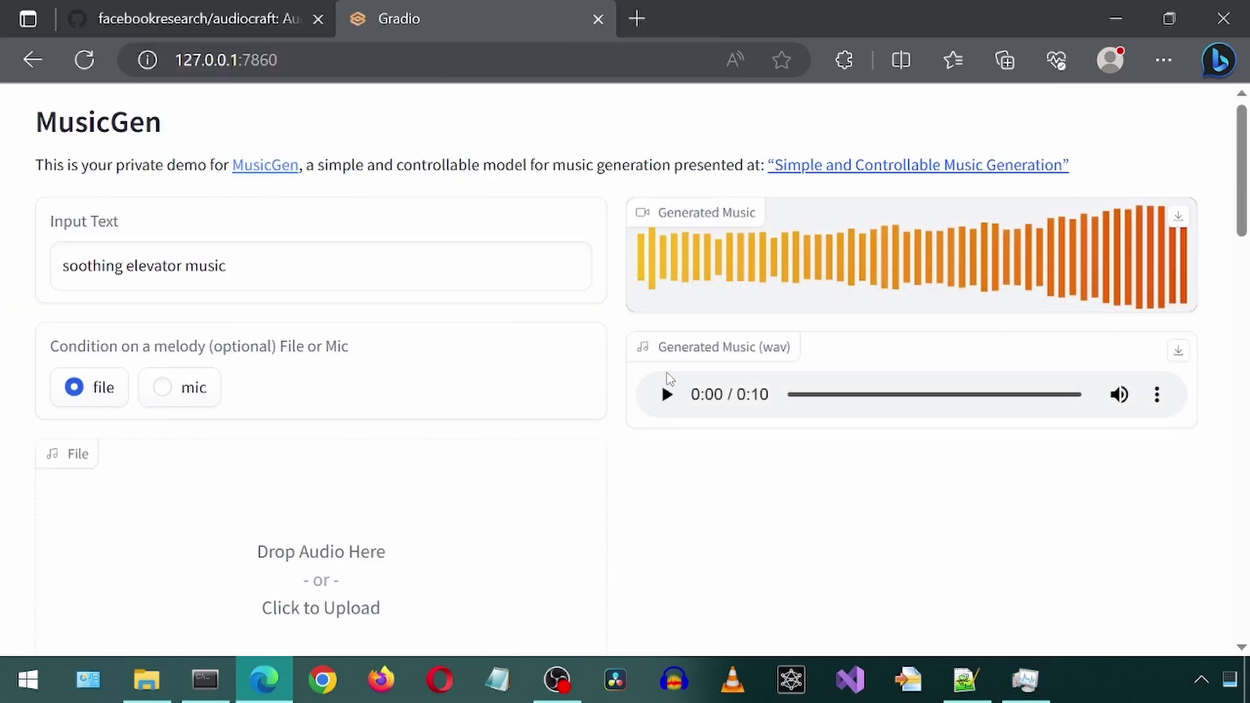
{"action": "left_click", "coordinate": [665, 409]}
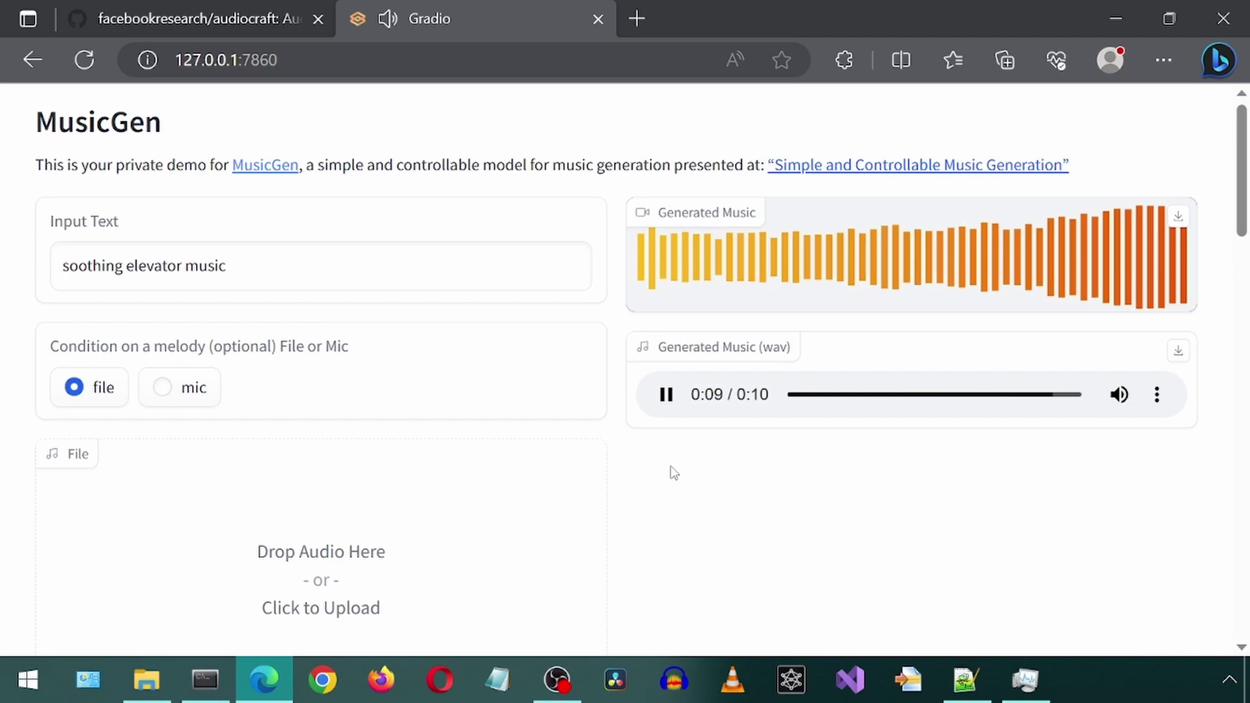
{"action": "scroll", "coordinate": [674, 469], "scroll_direction": "down", "scroll_amount": 5}
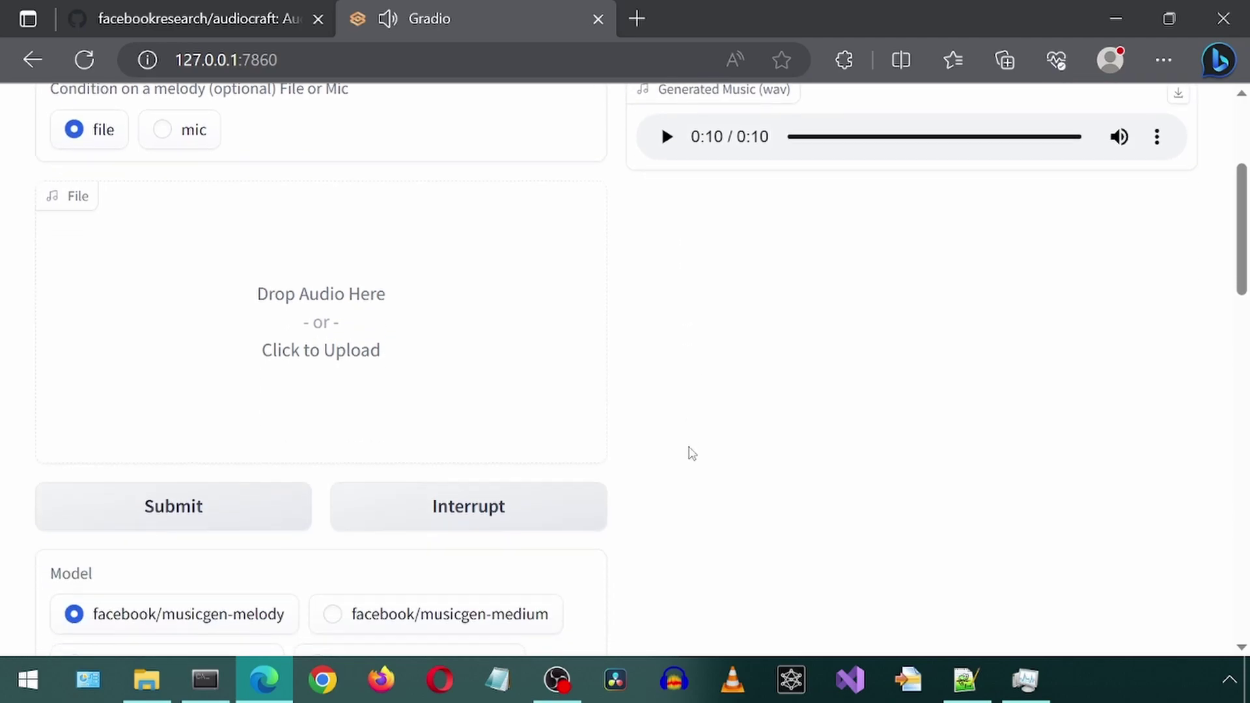
{"action": "scroll", "coordinate": [677, 450], "scroll_direction": "down", "scroll_amount": 3}
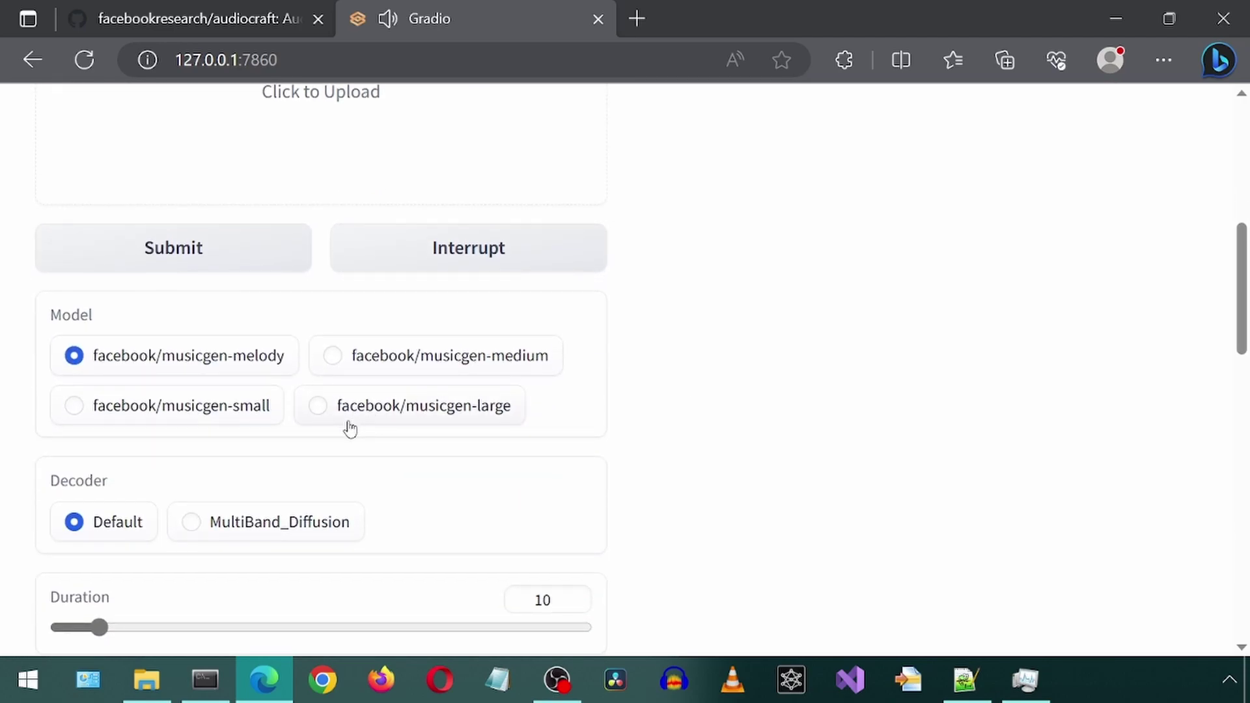
{"action": "scroll", "coordinate": [432, 455], "scroll_direction": "down", "scroll_amount": 3}
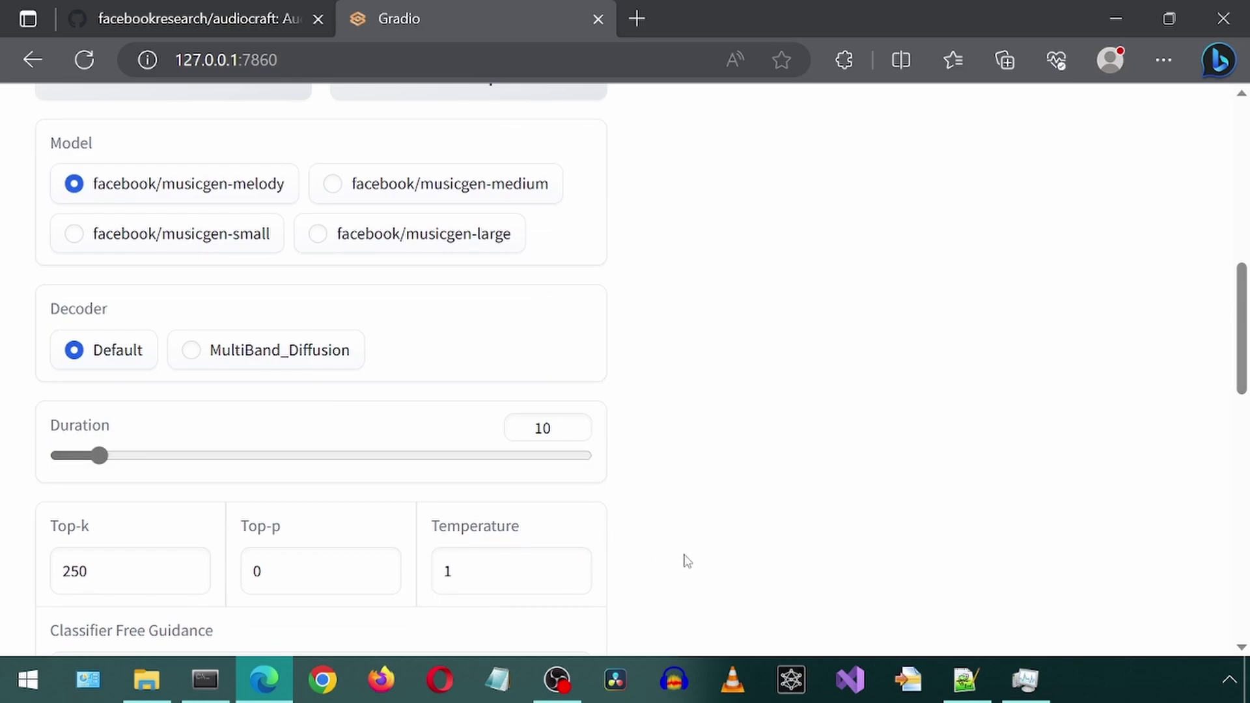
{"action": "scroll", "coordinate": [700, 558], "scroll_direction": "down", "scroll_amount": 6}
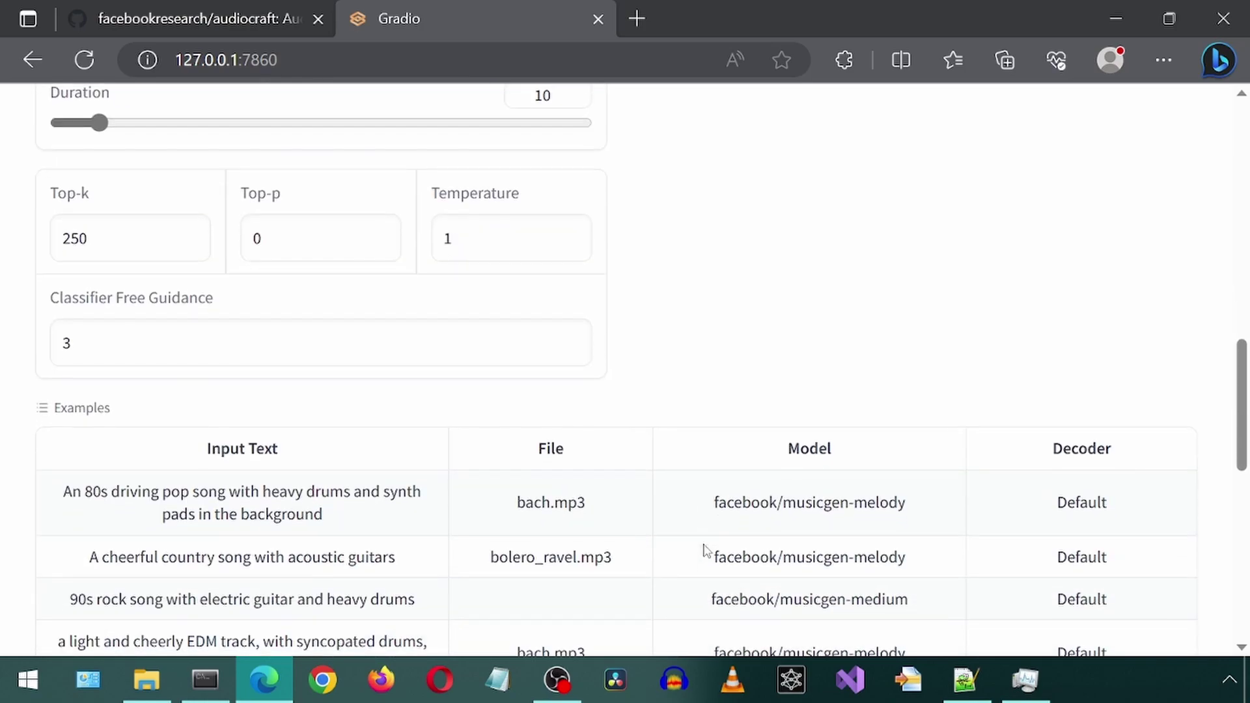
{"action": "scroll", "coordinate": [705, 551], "scroll_direction": "down", "scroll_amount": 8}
{"action": "key", "text": "ctrl+w"}
Step: Stop the MusicGen server with Ctrl+C and launch jupyter lab from the audiocraft folder
{"action": "left_click", "coordinate": [205, 680]}
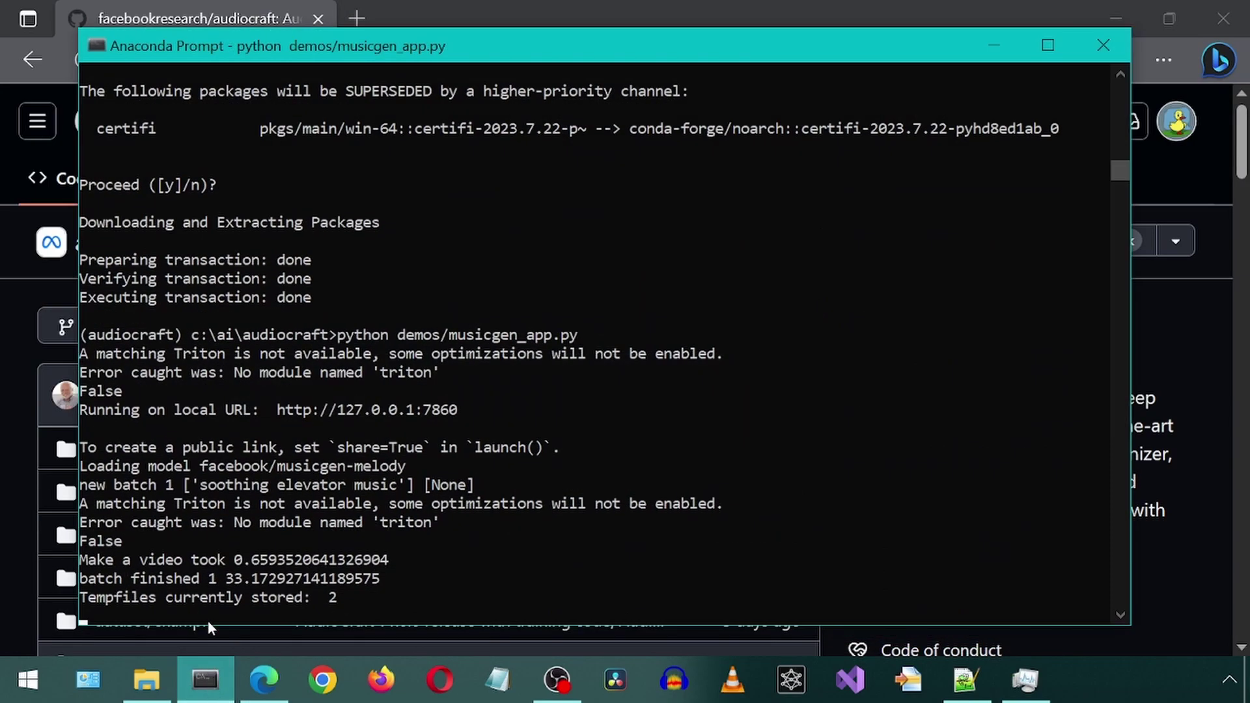
{"action": "key", "text": "ctrl+c"}
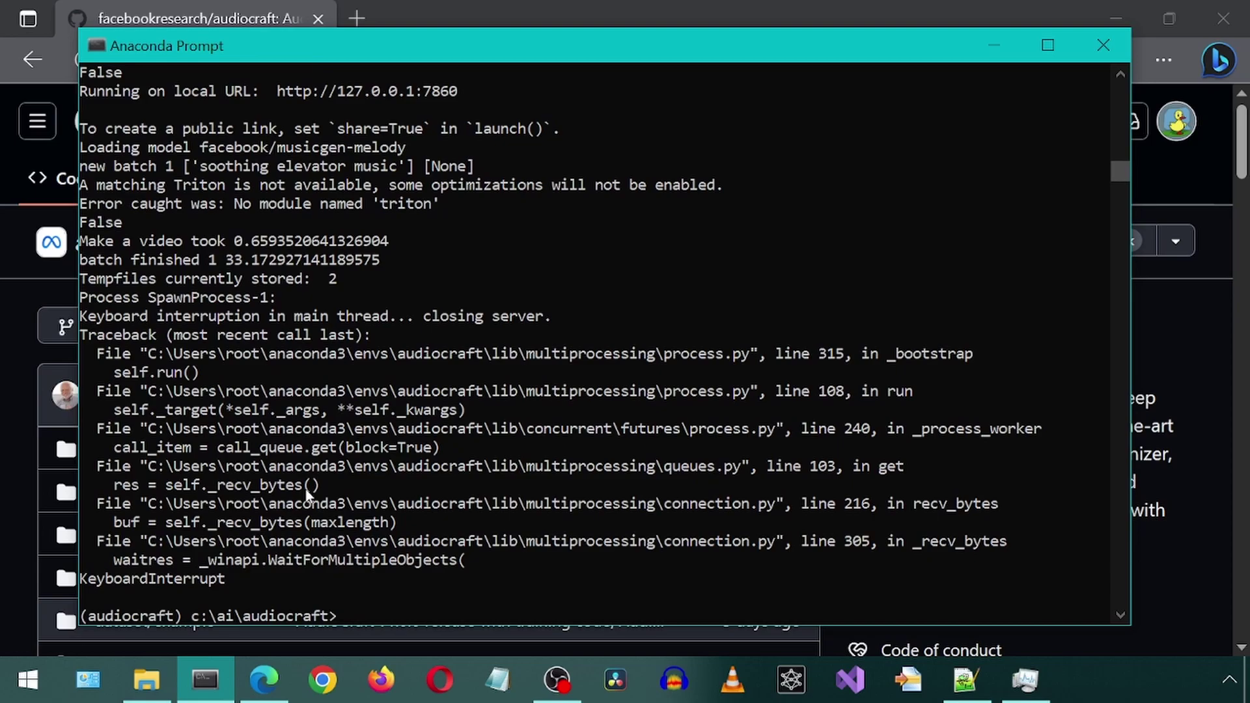
{"action": "type", "text": "jupyter lab"}
{"action": "key", "text": "Return"}
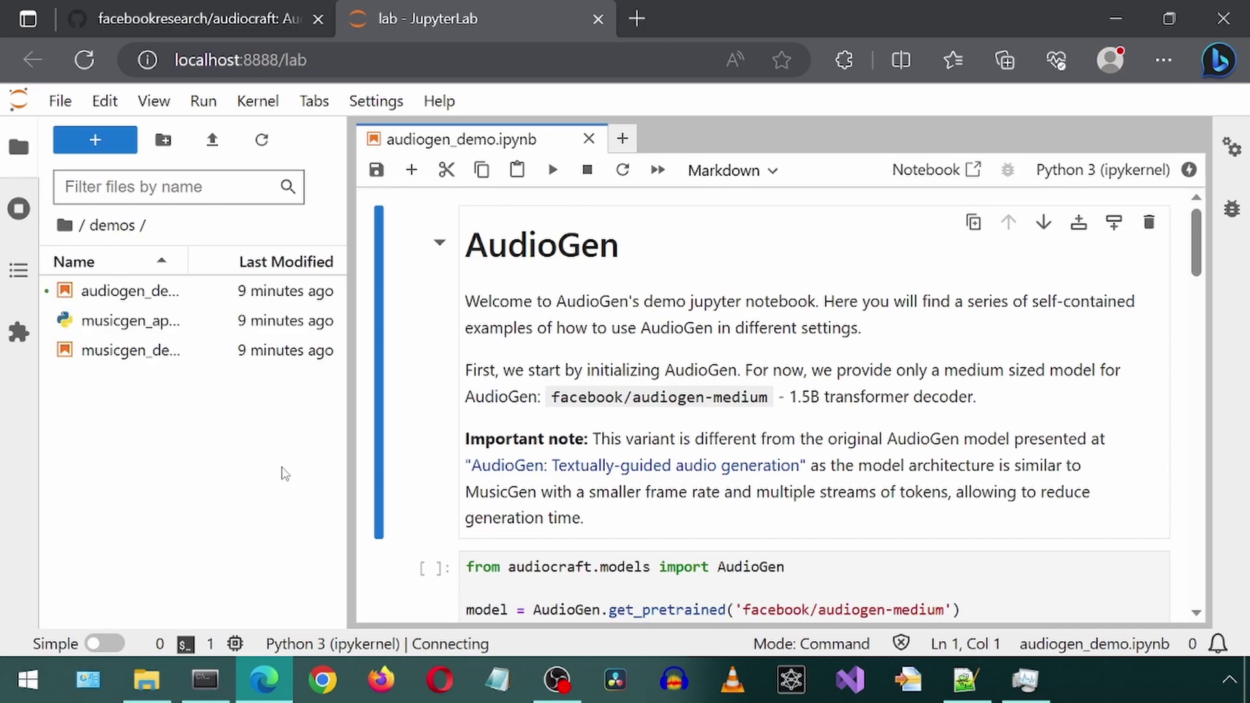
Step: Open audiogen_demo.ipynb and run its first cell to load facebook/audiogen-medium
{"action": "left_click", "coordinate": [96, 291]}
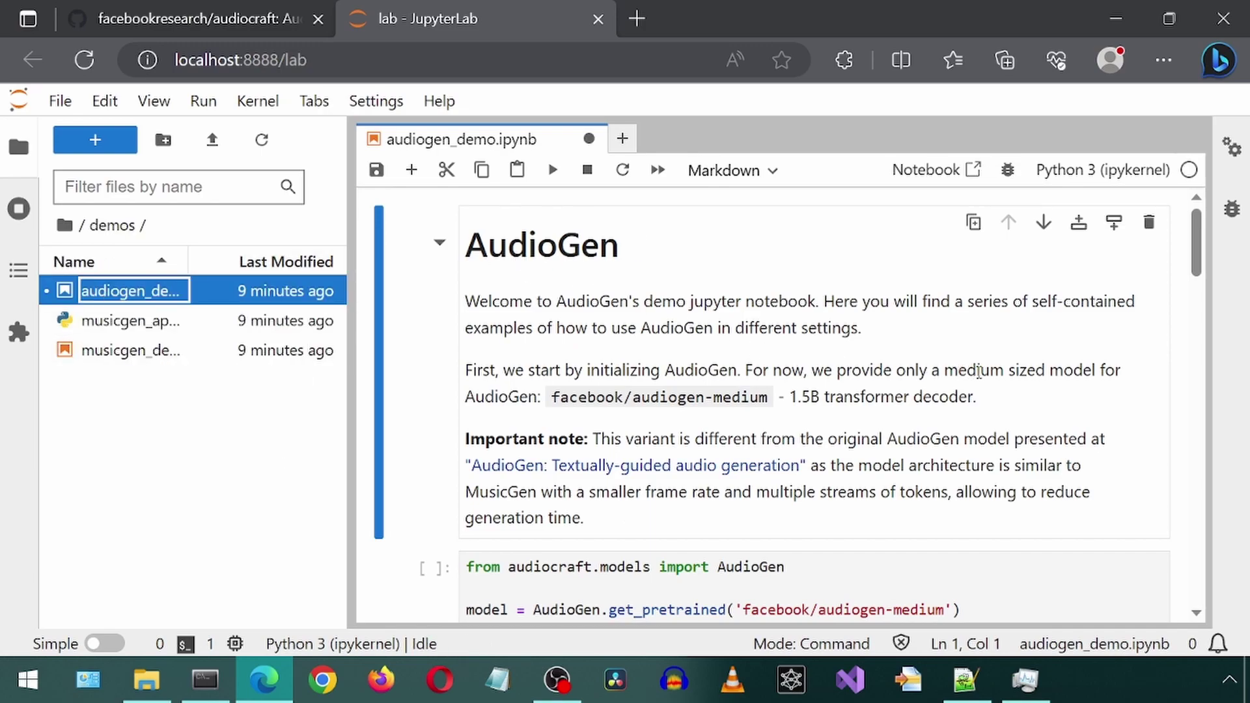
{"action": "scroll", "coordinate": [1022, 403], "scroll_direction": "down", "scroll_amount": 1}
{"action": "scroll", "coordinate": [1022, 404], "scroll_direction": "down", "scroll_amount": 1}
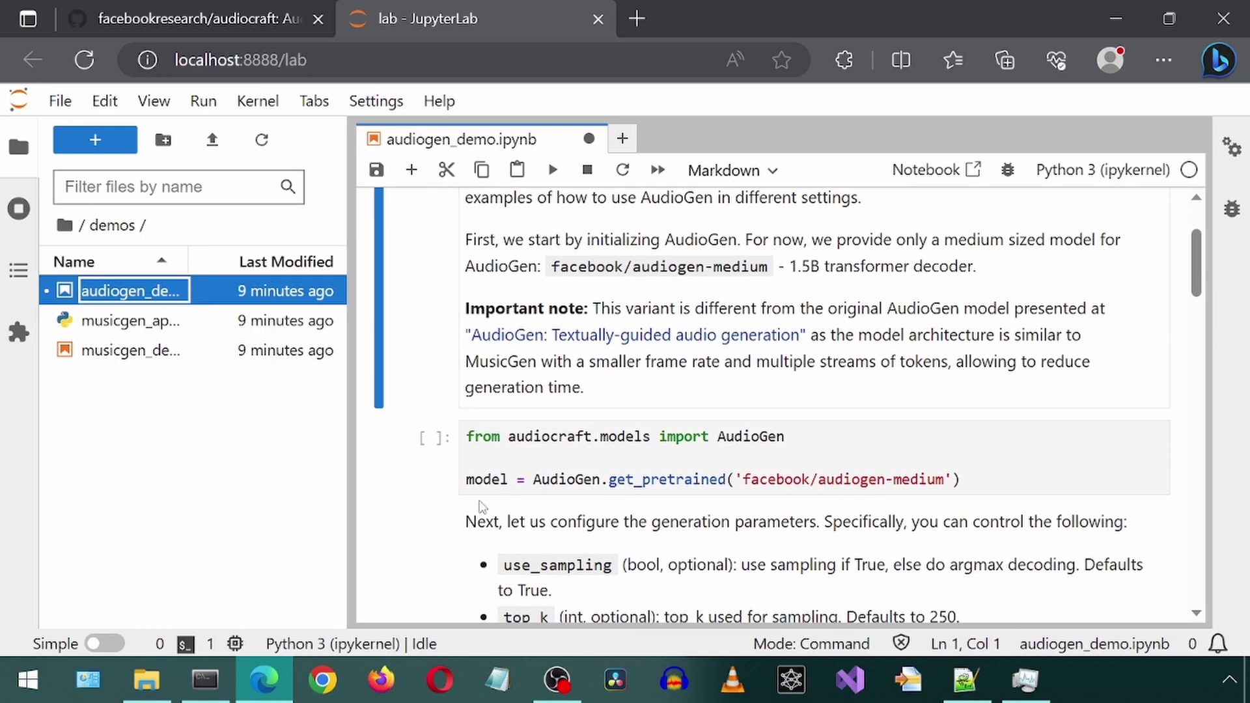
{"action": "left_click", "coordinate": [709, 462]}
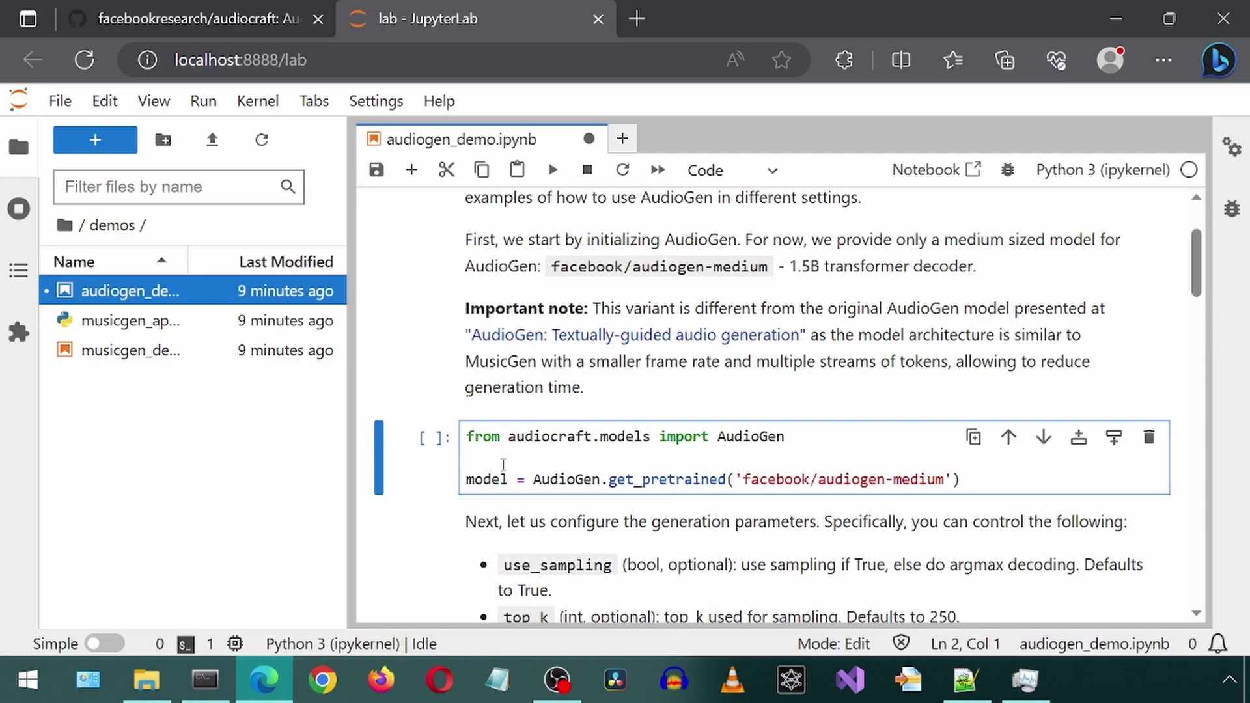
{"action": "key", "text": "shift+Return"}
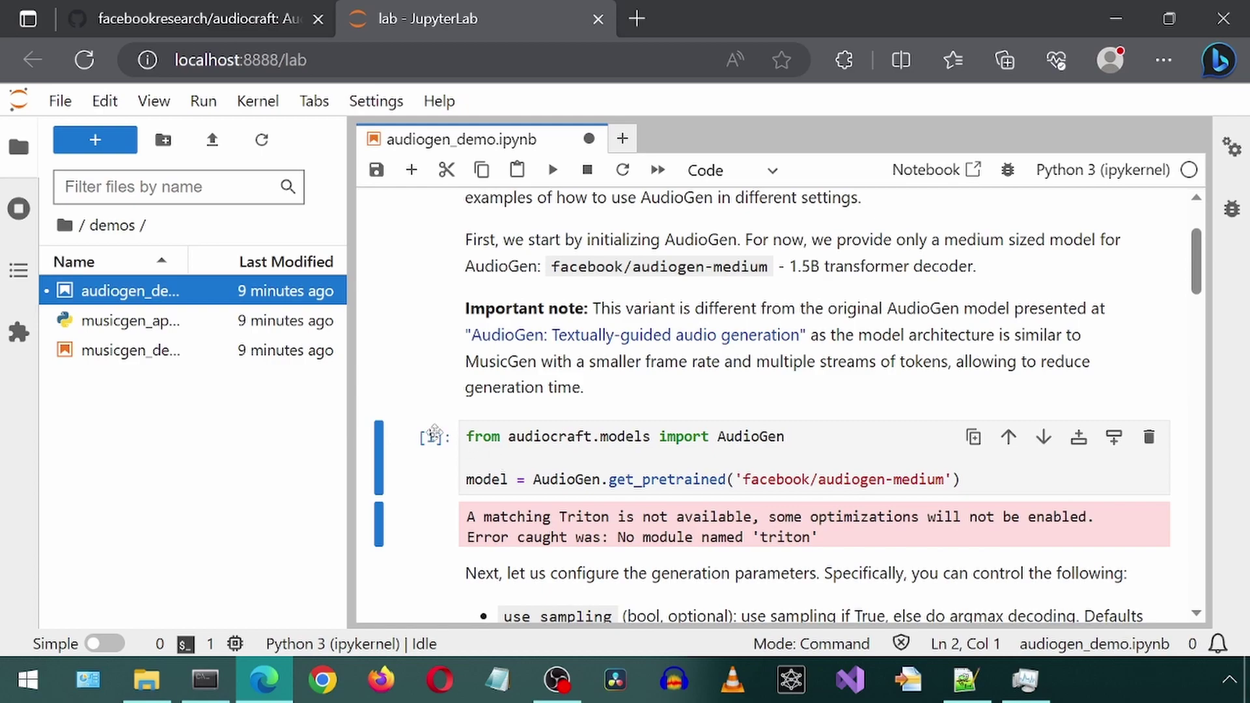
Step: Run the set_generation_params cell to set 5-second generation
{"action": "scroll", "coordinate": [547, 467], "scroll_direction": "down", "scroll_amount": 5}
{"action": "scroll", "coordinate": [549, 467], "scroll_direction": "down", "scroll_amount": 3}
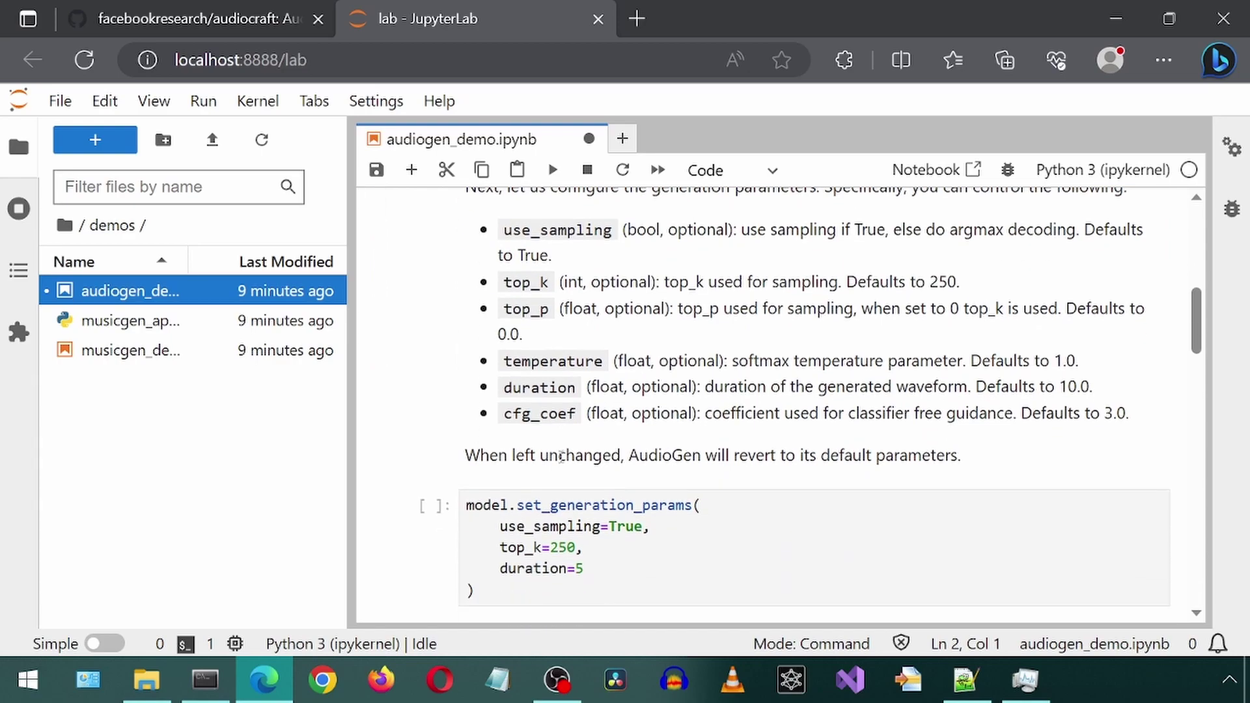
{"action": "left_click", "coordinate": [557, 463]}
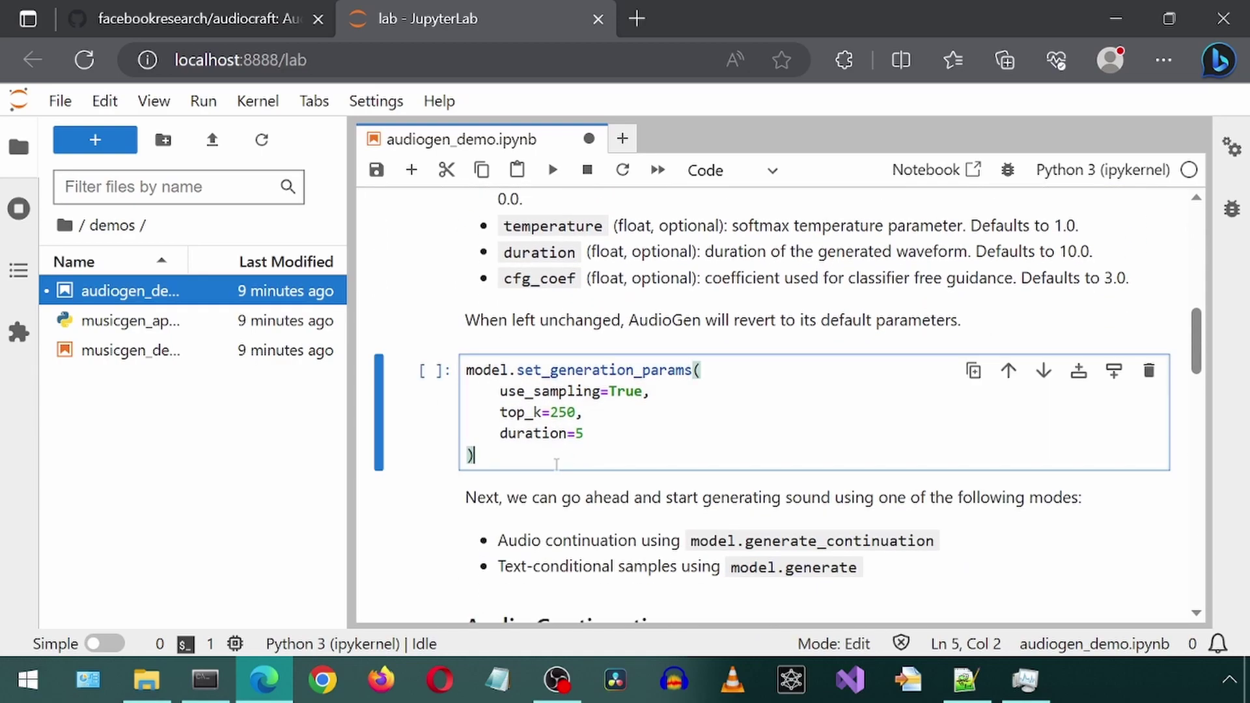
{"action": "key", "text": "ctrl+Return"}
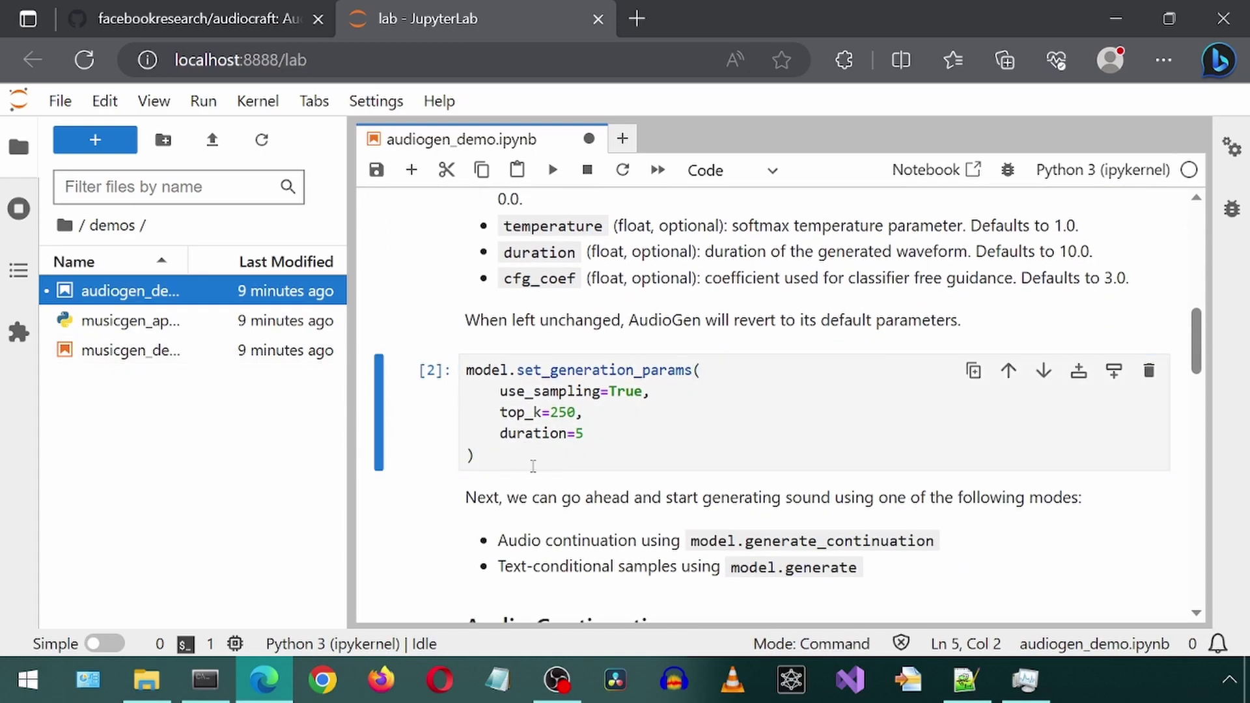
Step: Run the cell defining the get_bip_bip helper
{"action": "scroll", "coordinate": [531, 463], "scroll_direction": "down", "scroll_amount": 4}
{"action": "scroll", "coordinate": [518, 458], "scroll_direction": "down", "scroll_amount": 2}
{"action": "left_click", "coordinate": [526, 432]}
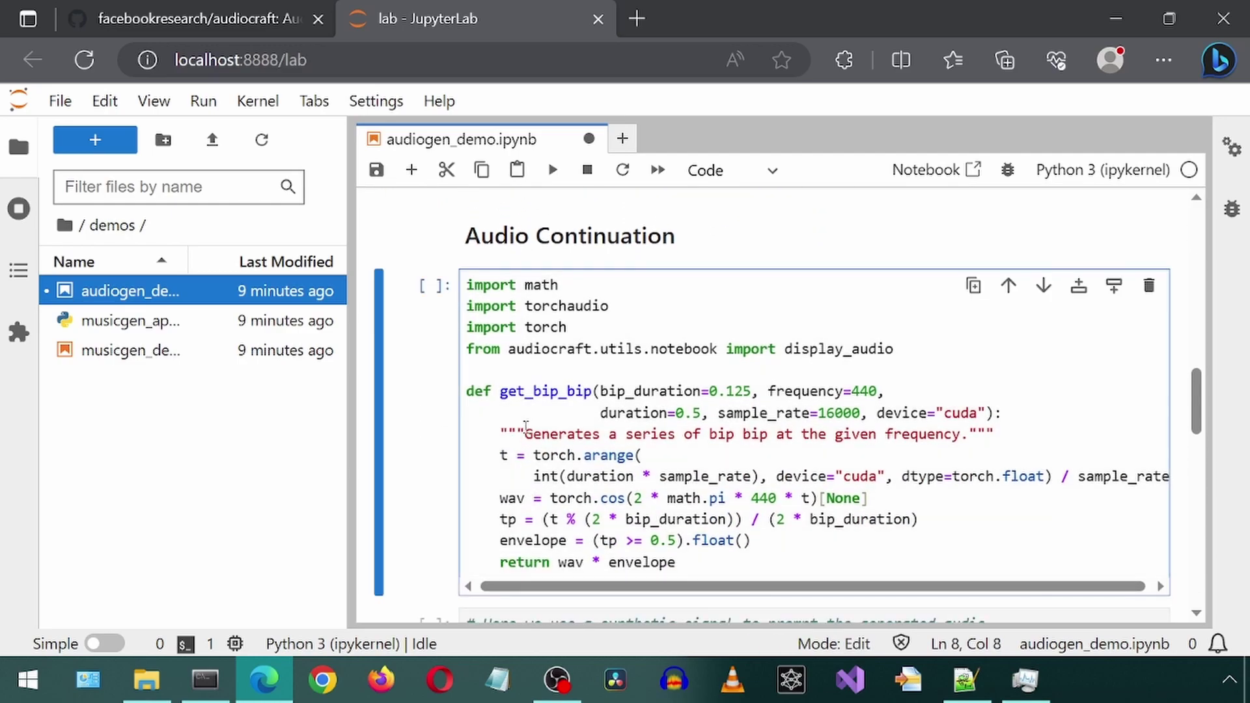
{"action": "key", "text": "ctrl+Return"}
Step: Generate the whistling-wind and typewriter continuation clips and play both
{"action": "scroll", "coordinate": [526, 426], "scroll_direction": "down", "scroll_amount": 5}
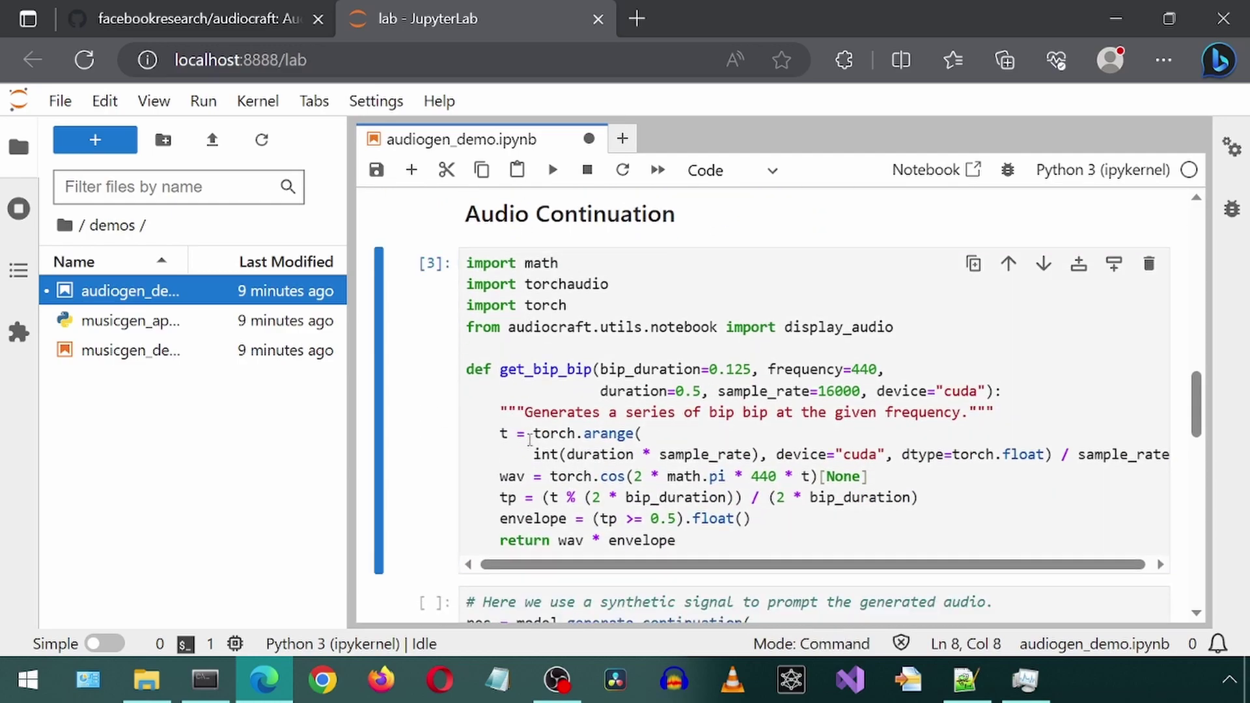
{"action": "left_click", "coordinate": [655, 404]}
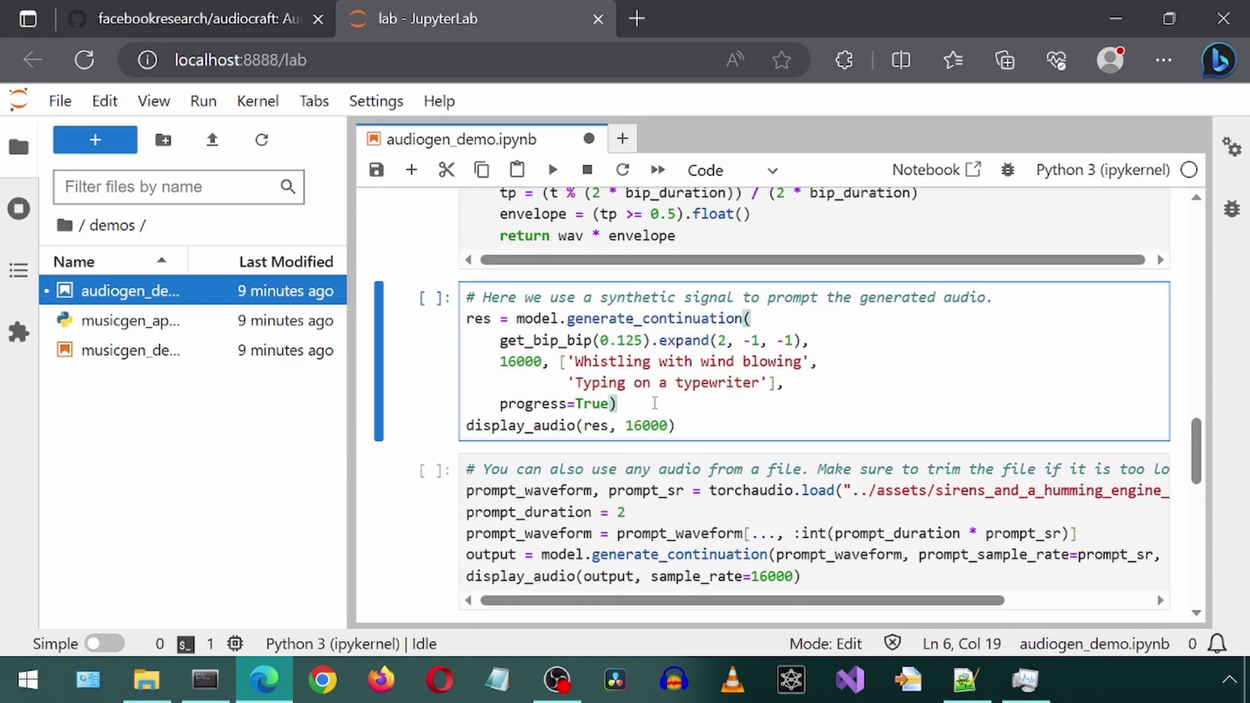
{"action": "key", "text": "ctrl+Return"}
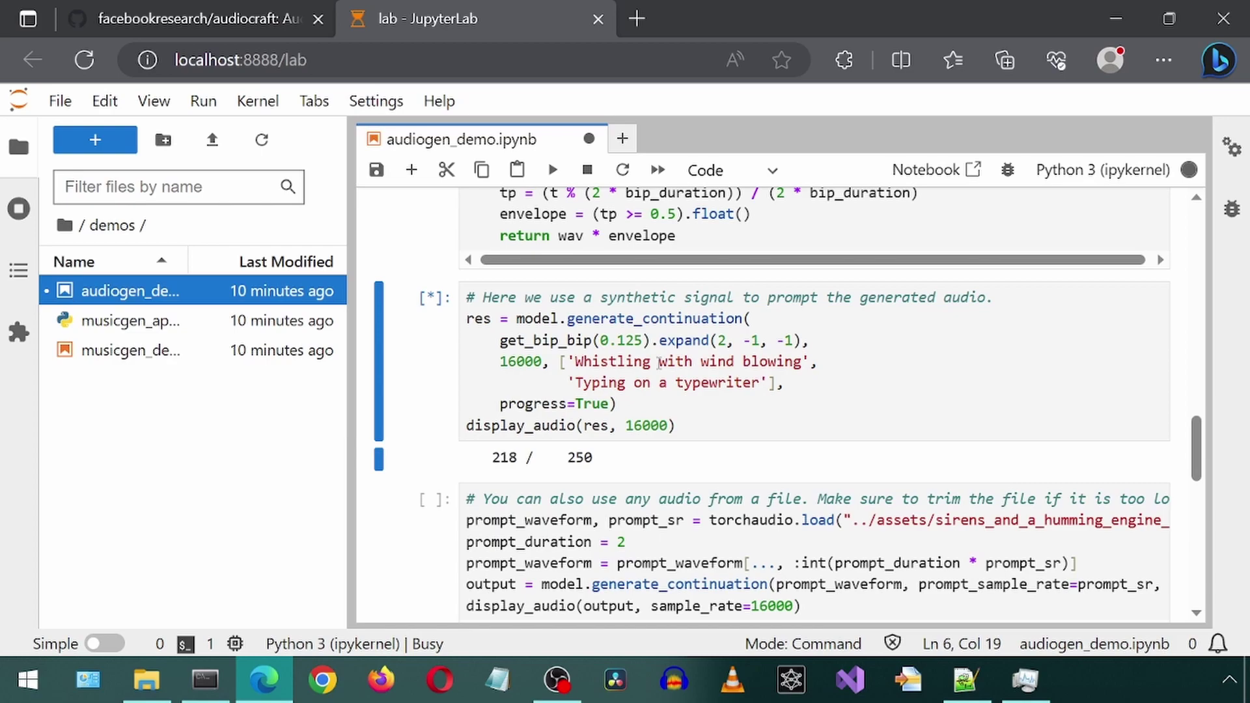
{"action": "scroll", "coordinate": [659, 362], "scroll_direction": "down", "scroll_amount": 1}
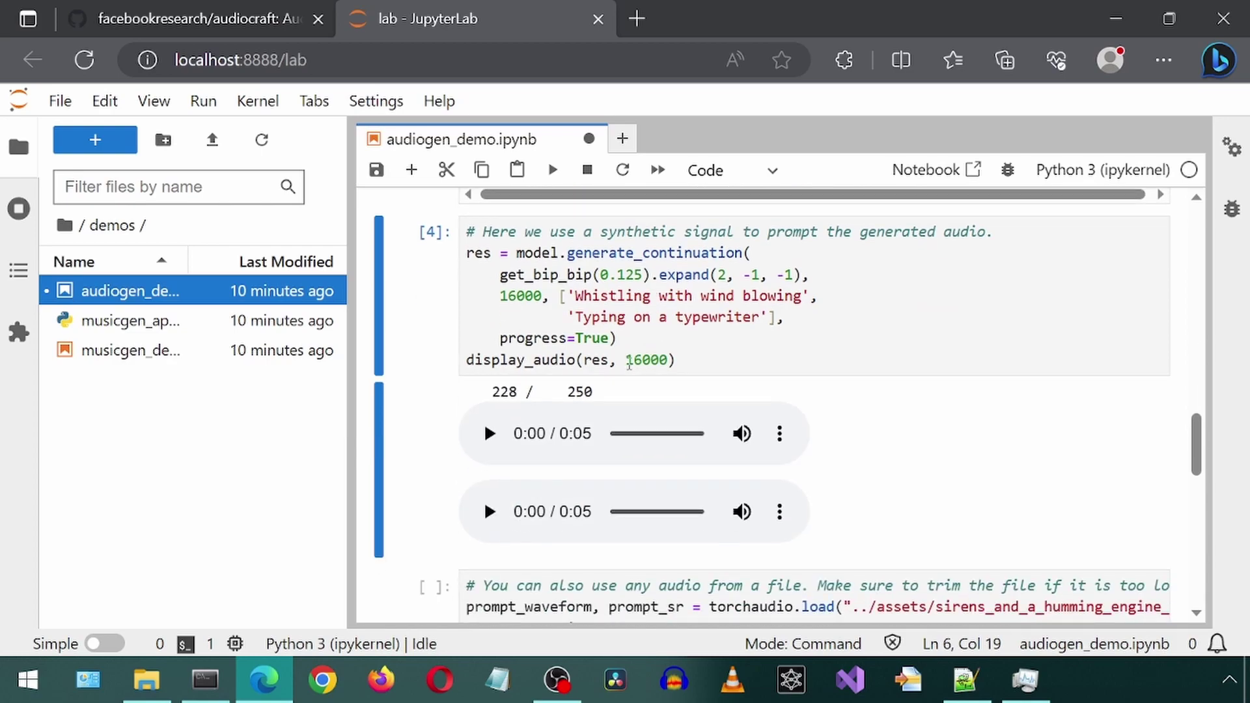
{"action": "left_click", "coordinate": [489, 435]}
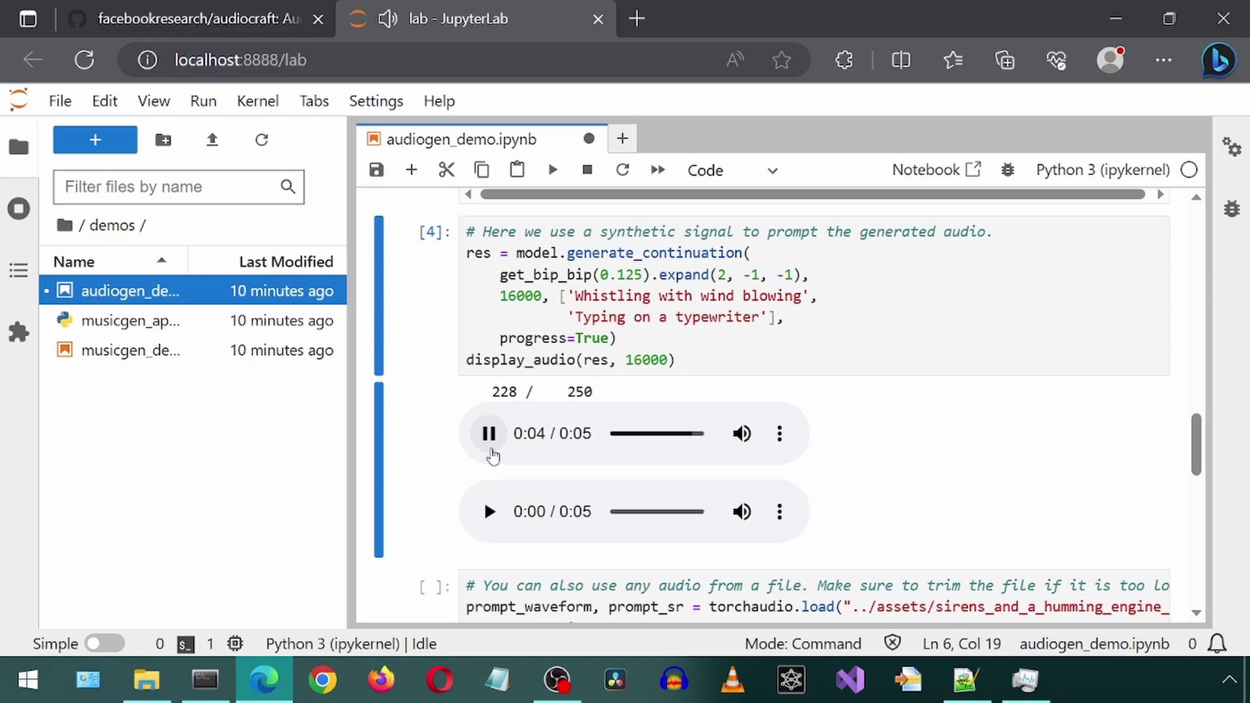
{"action": "left_click", "coordinate": [489, 512]}
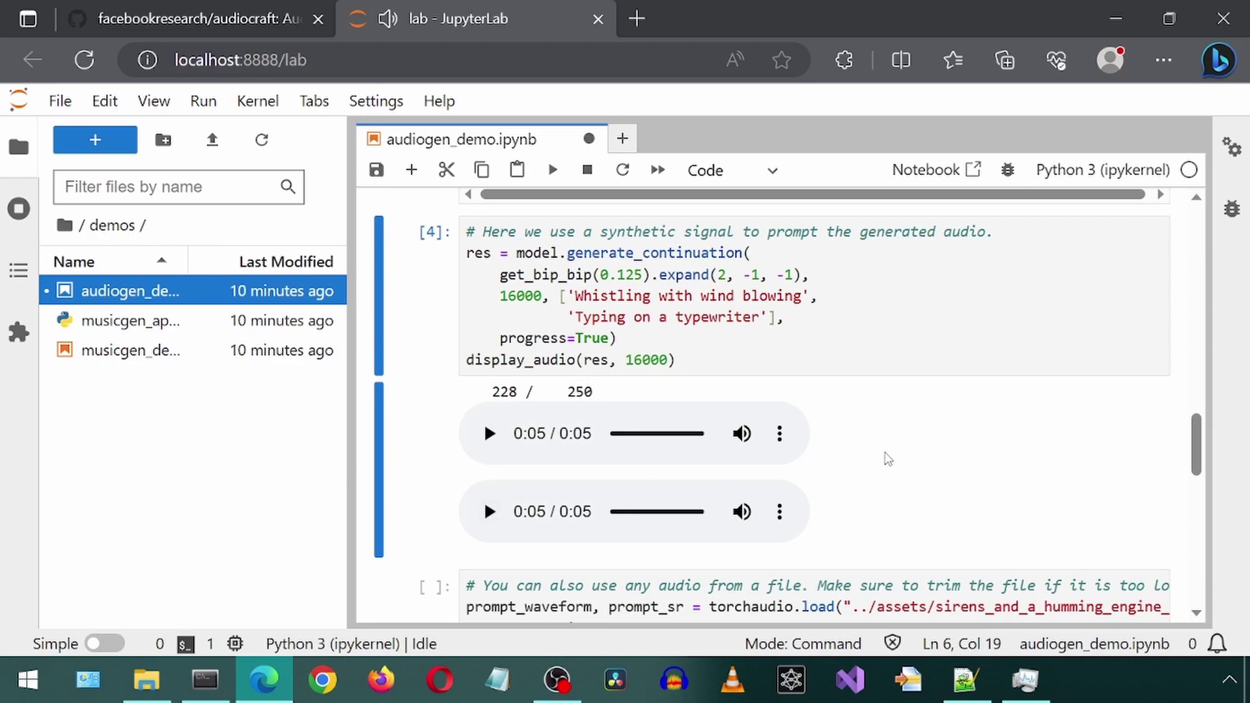
{"action": "scroll", "coordinate": [886, 453], "scroll_direction": "down", "scroll_amount": 2}
Step: Continue the sirens-and-humming-engine audio file into a 5-second clip and play it
{"action": "left_click", "coordinate": [696, 502]}
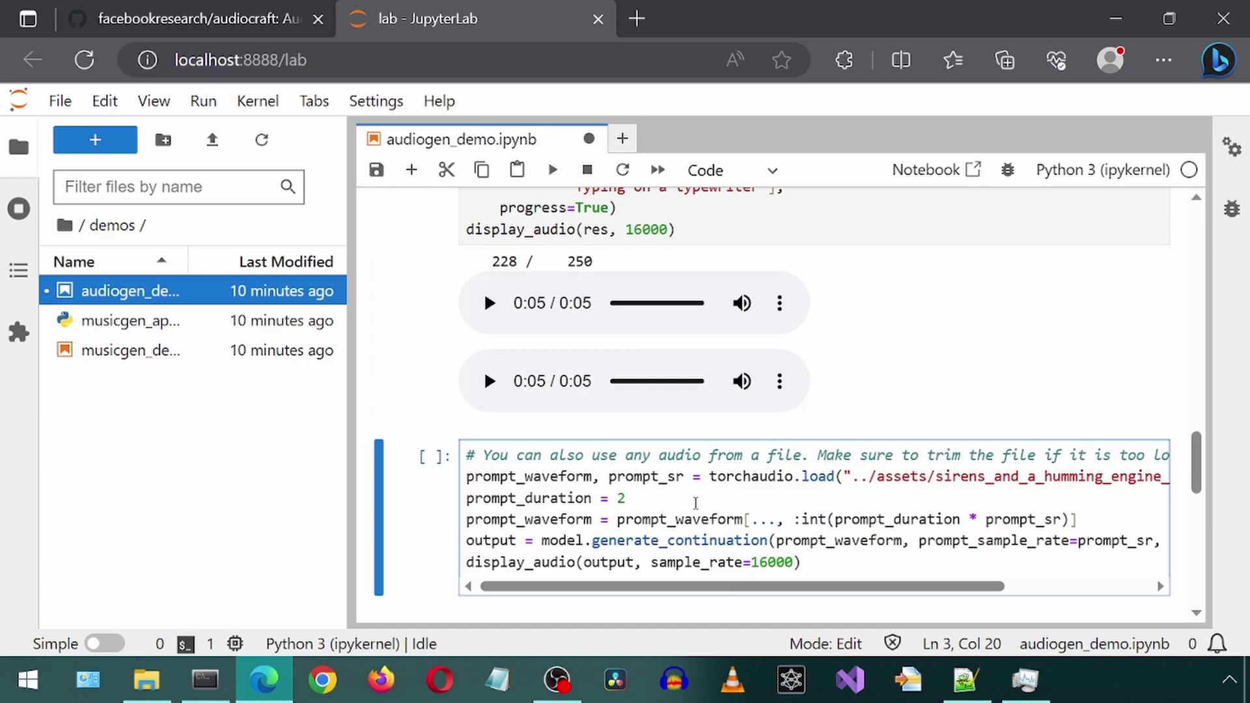
{"action": "key", "text": "ctrl+Return"}
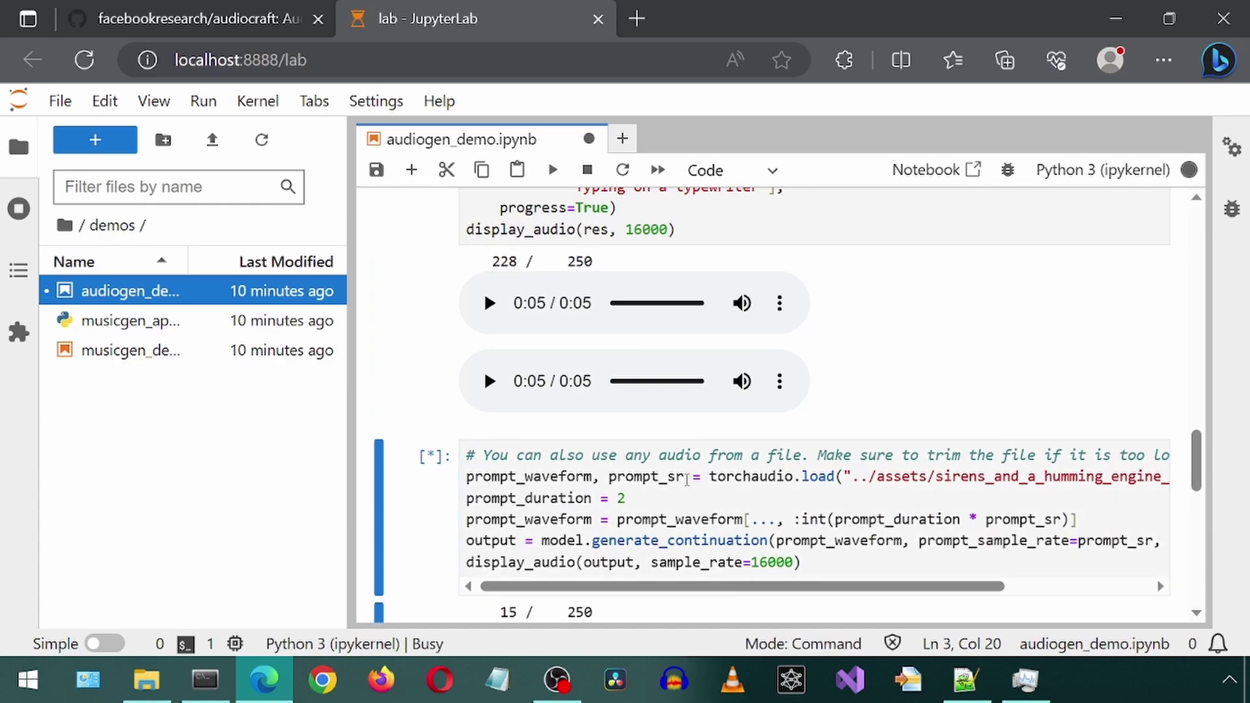
{"action": "scroll", "coordinate": [690, 481], "scroll_direction": "down", "scroll_amount": 1}
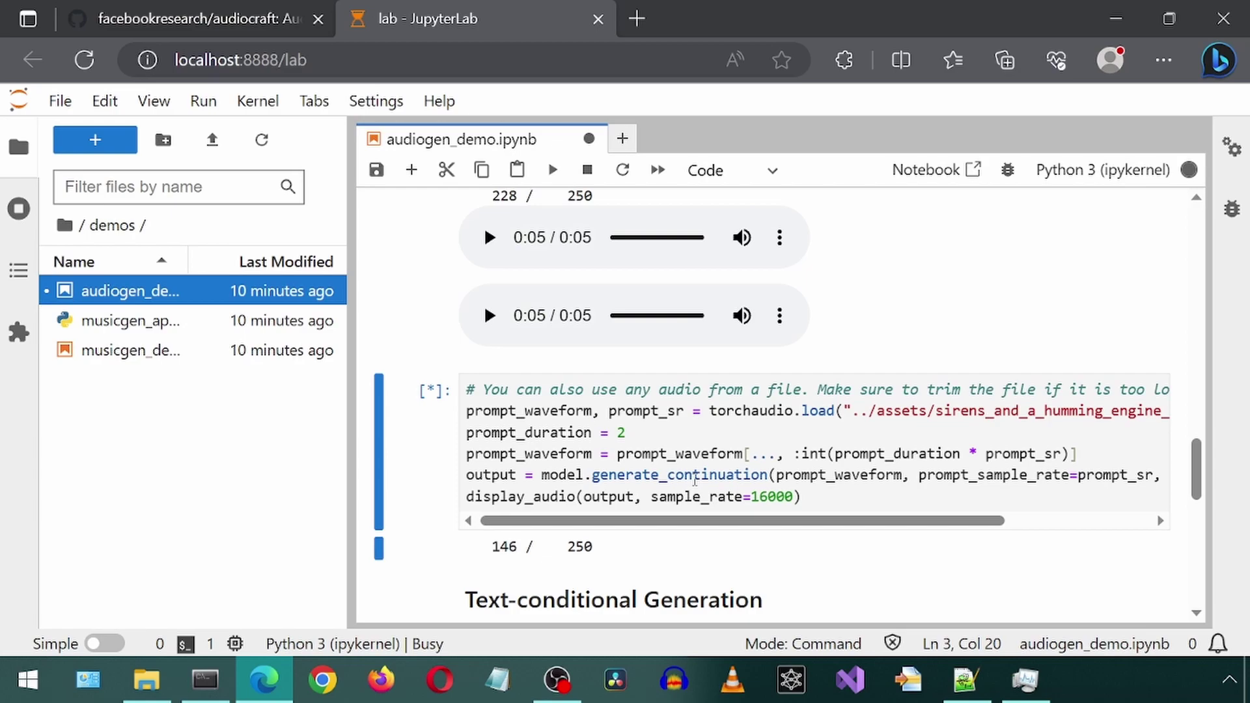
{"action": "scroll", "coordinate": [696, 480], "scroll_direction": "down", "scroll_amount": 1}
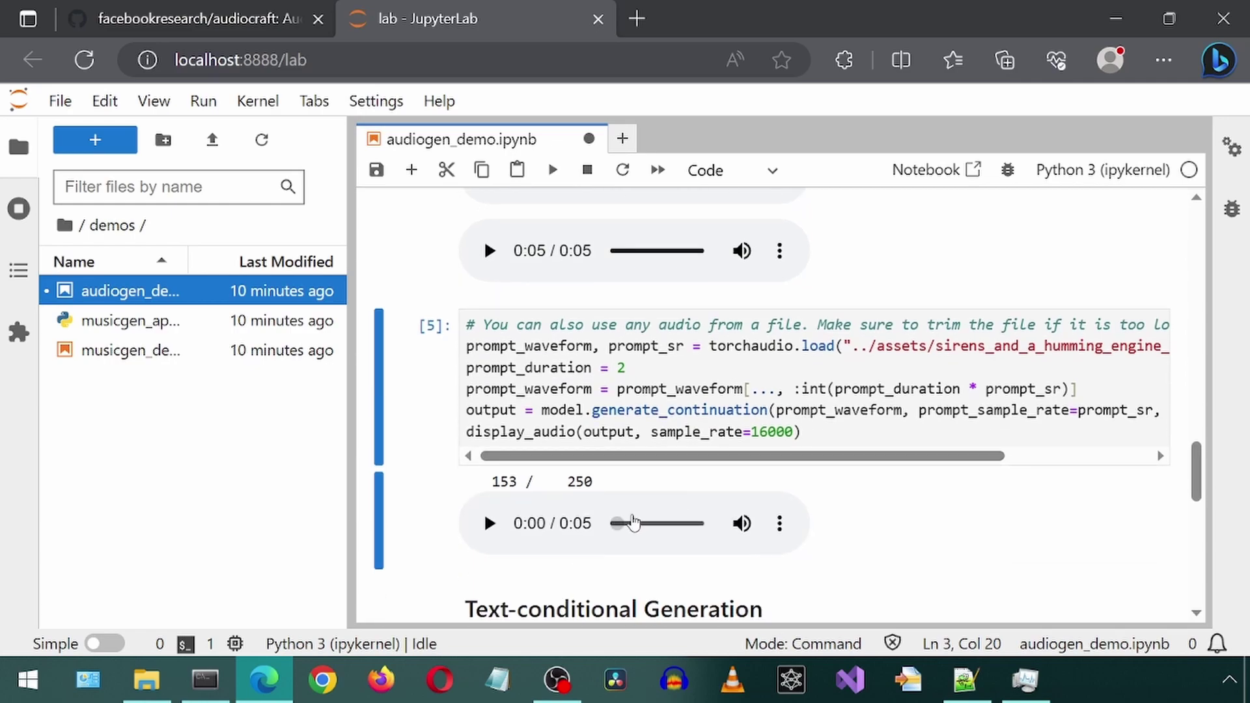
{"action": "left_click", "coordinate": [490, 525]}
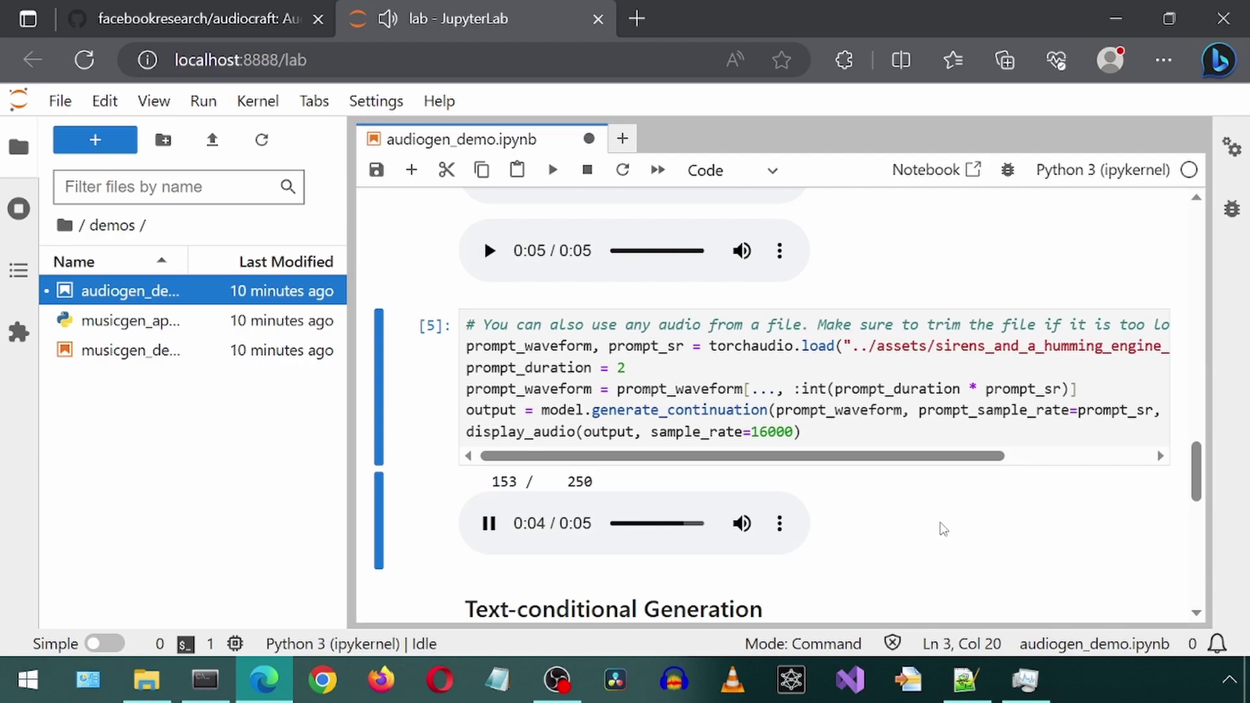
Step: Run the Text-conditional Generation cell to create the subway train horn and cat meowing clips
{"action": "scroll", "coordinate": [944, 529], "scroll_direction": "down", "scroll_amount": 3}
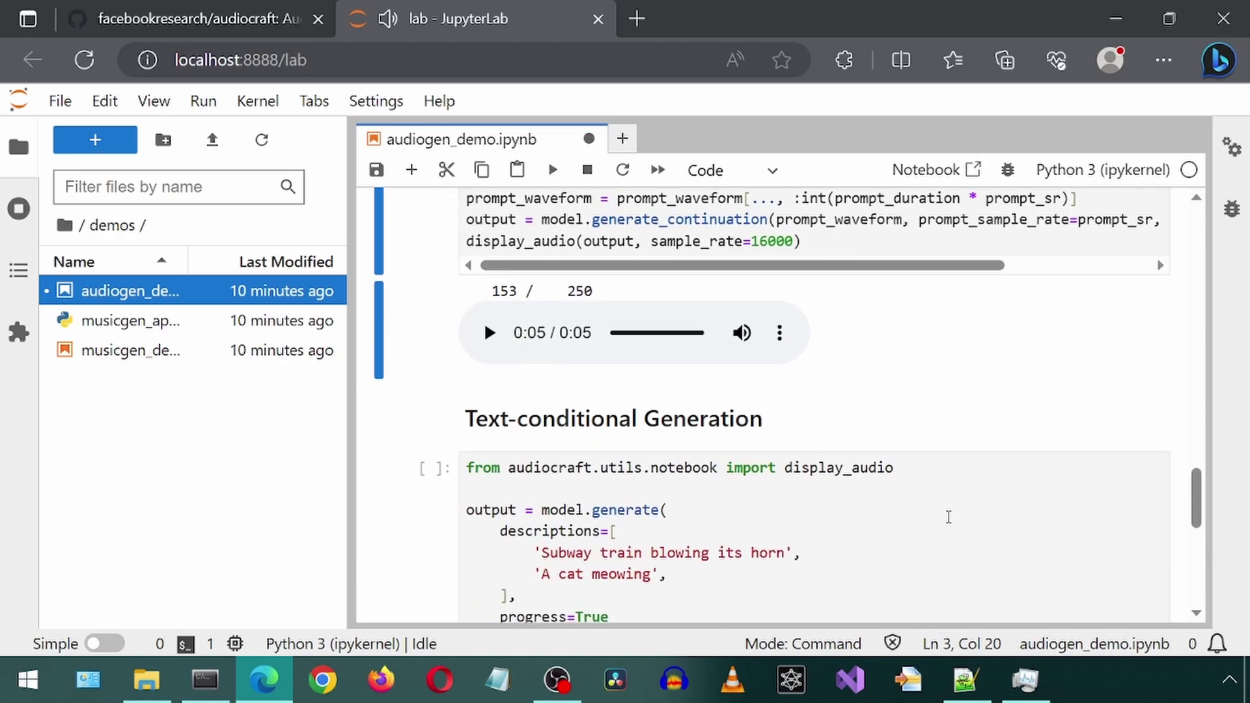
{"action": "scroll", "coordinate": [950, 512], "scroll_direction": "down", "scroll_amount": 2}
{"action": "left_click", "coordinate": [938, 489]}
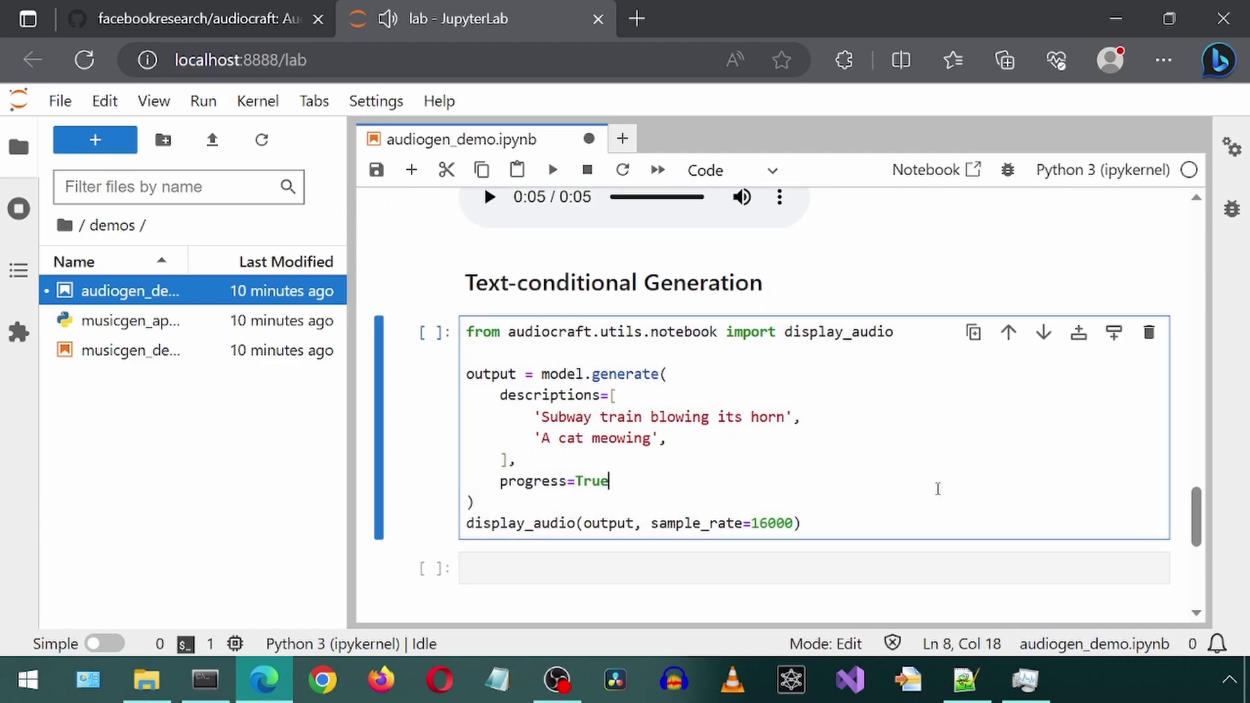
{"action": "key", "text": "ctrl+Return"}
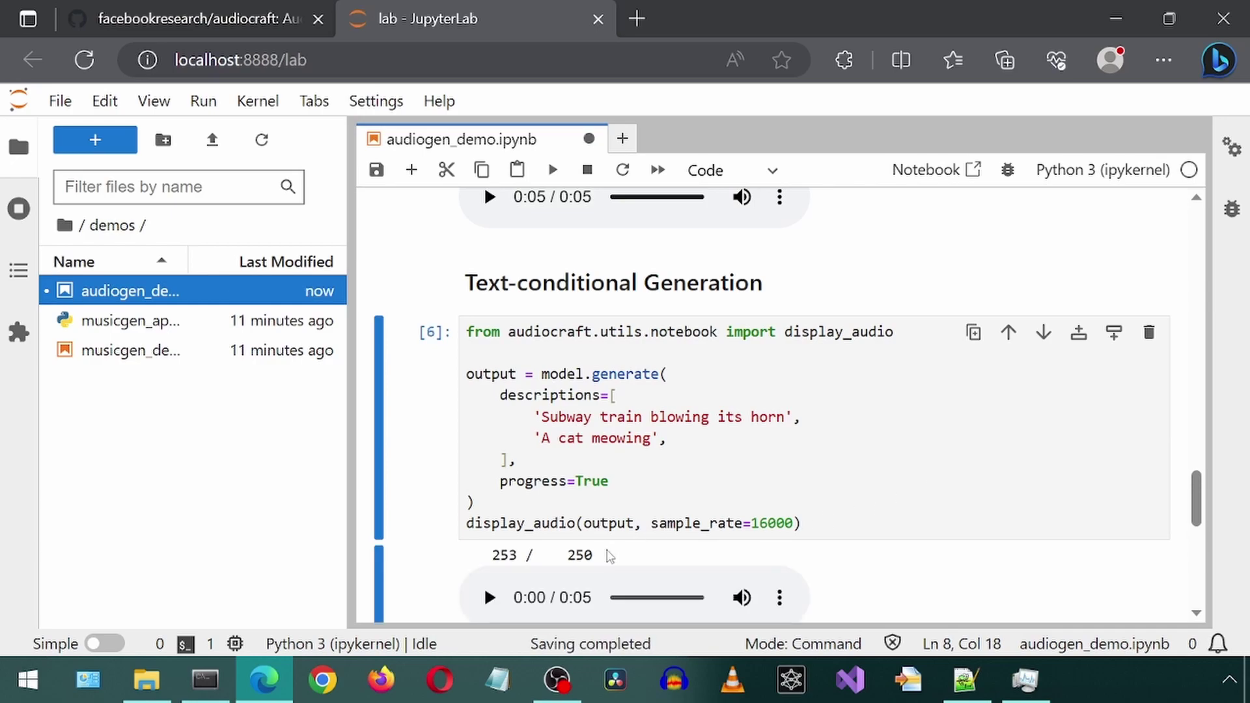
Step: Play the subway train horn clip, then the cat meowing clip
{"action": "left_click", "coordinate": [489, 597]}
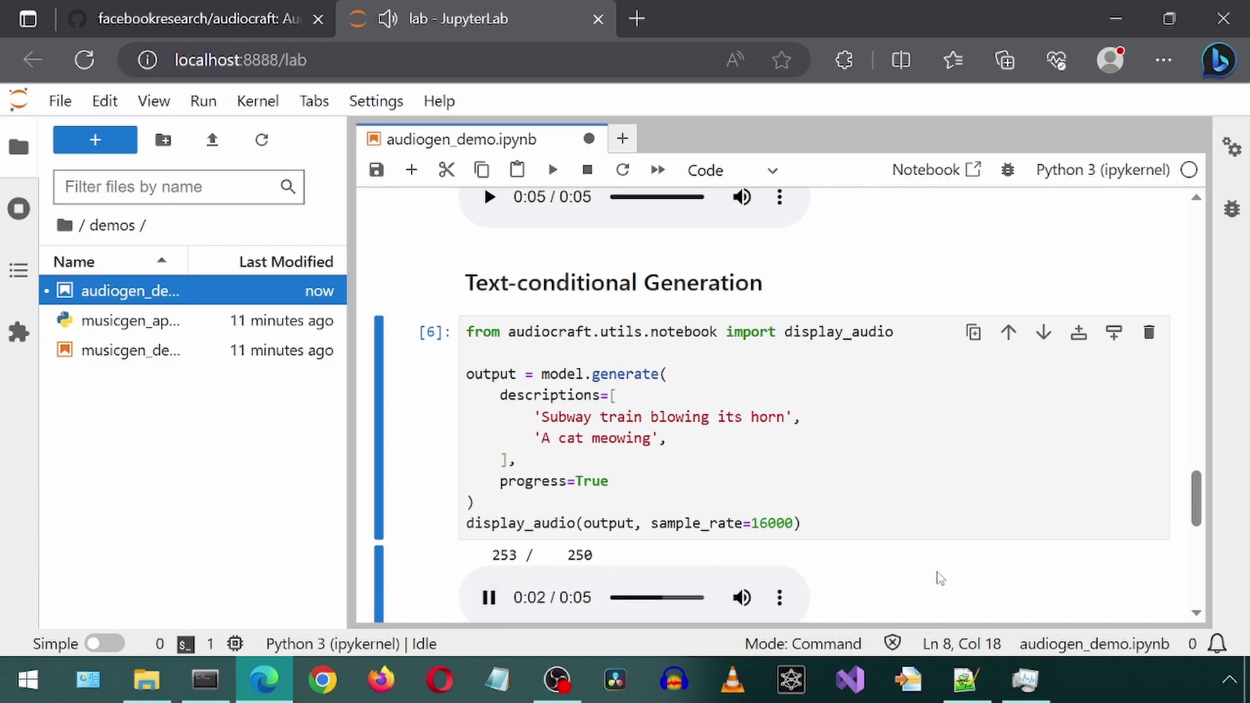
{"action": "scroll", "coordinate": [939, 578], "scroll_direction": "down", "scroll_amount": 1}
{"action": "scroll", "coordinate": [939, 577], "scroll_direction": "down", "scroll_amount": 1}
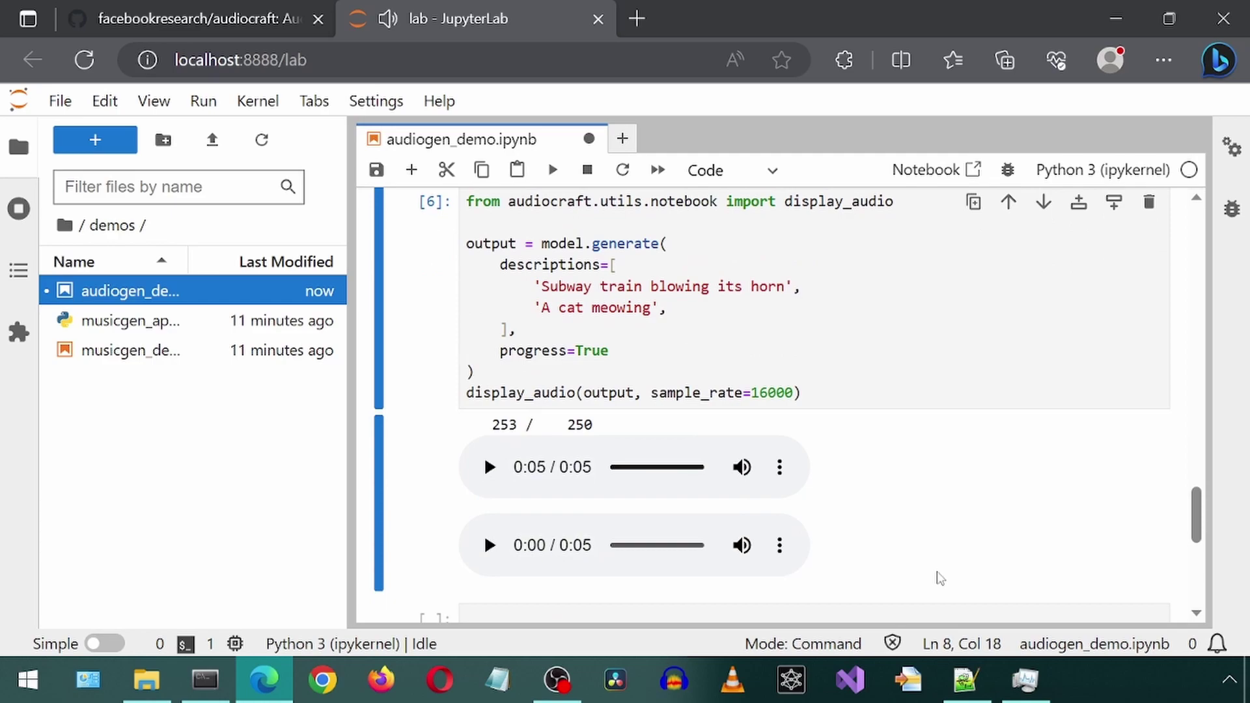
{"action": "left_click", "coordinate": [489, 545]}
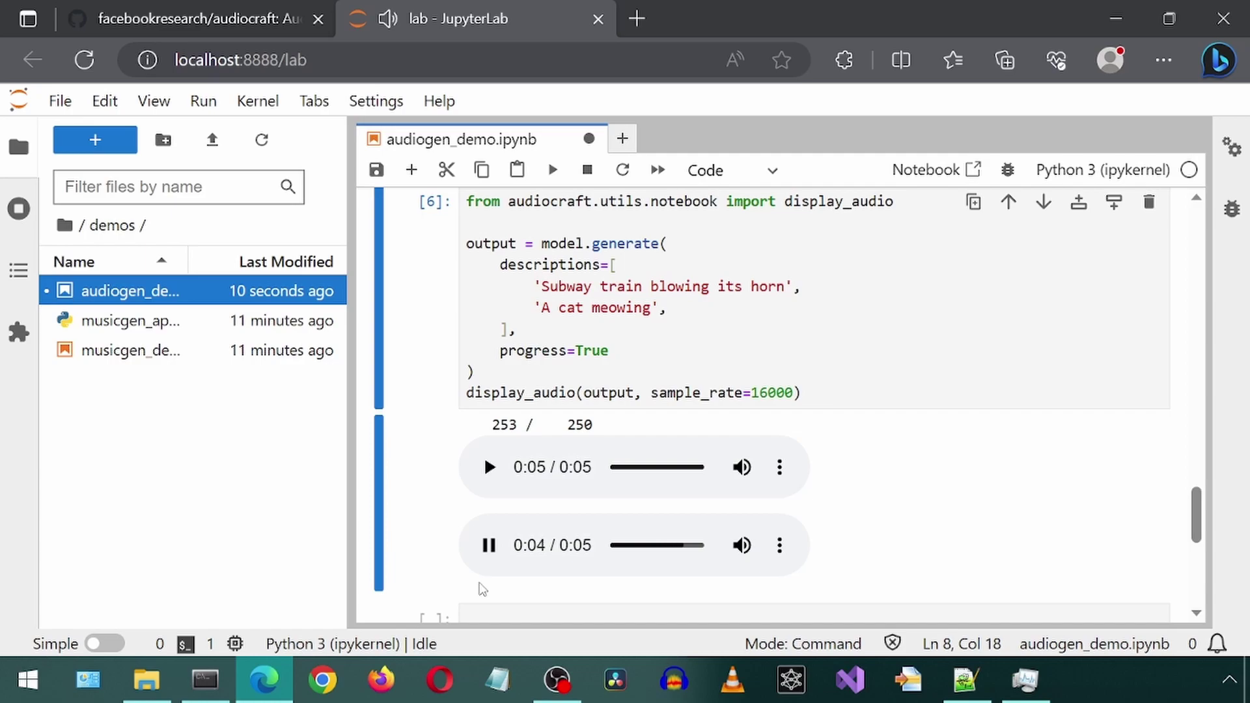
Step: Save audiogen_demo.ipynb with all its generated clips
{"action": "scroll", "coordinate": [482, 589], "scroll_direction": "down", "scroll_amount": 3}
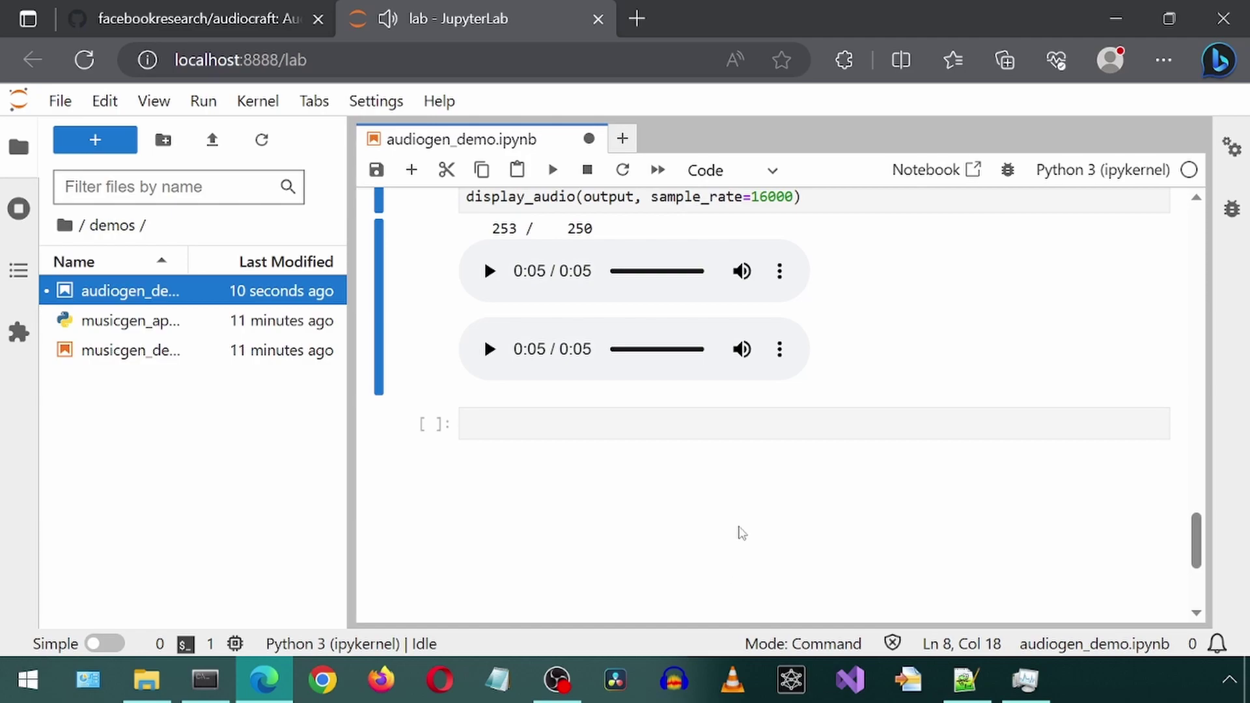
{"action": "key", "text": "ctrl+s"}
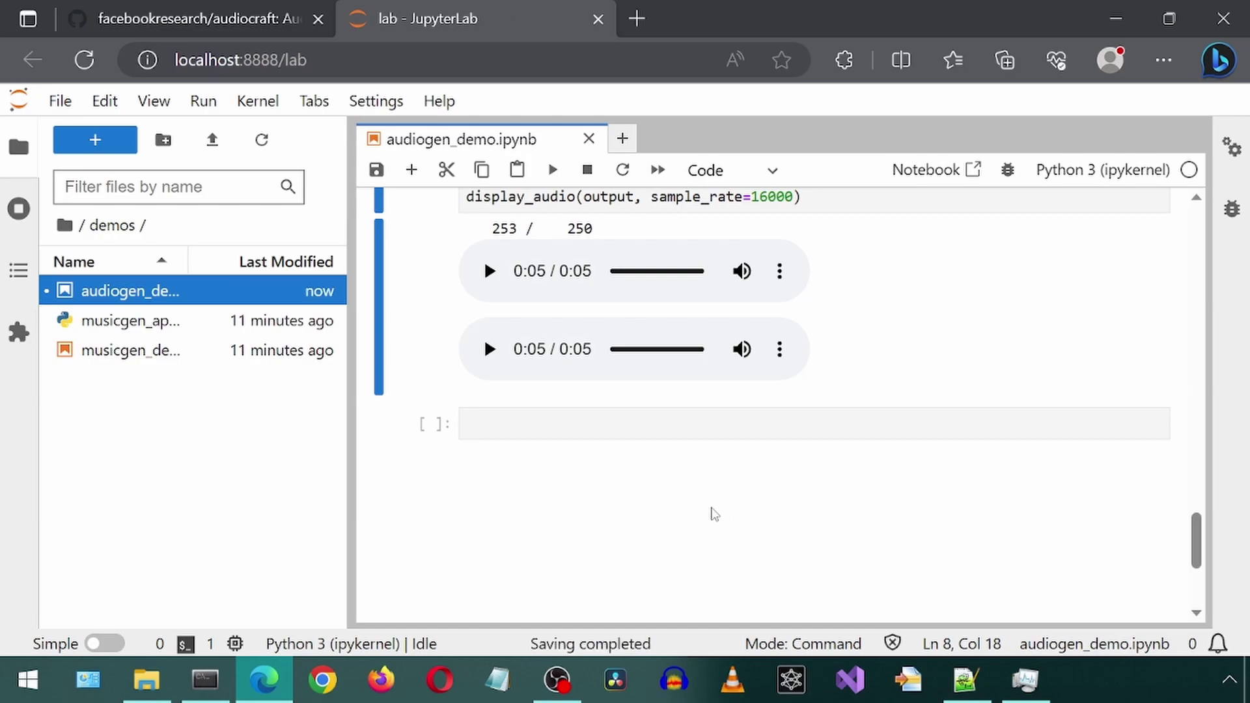